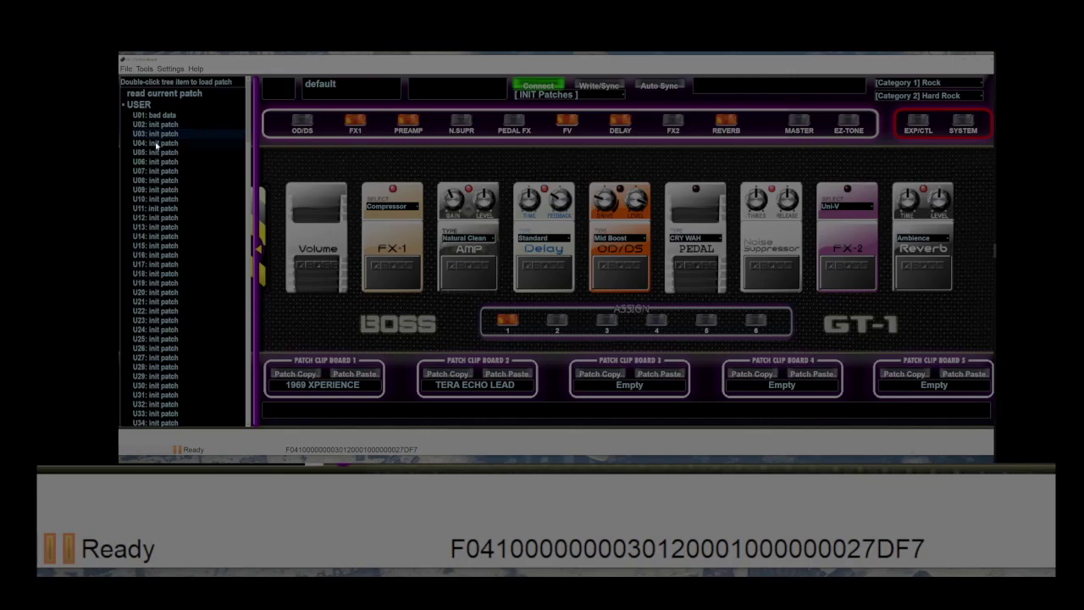
- Load user patches U04 through U28 one after another to view the MIDI message sent for each
{"action": "double_click", "coordinate": [156, 143]}
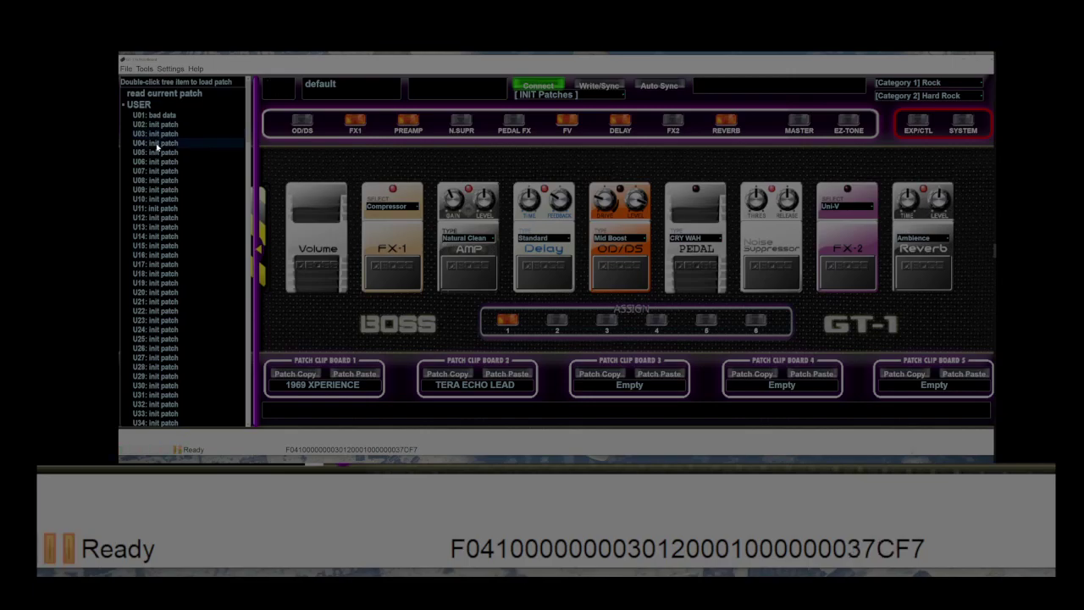
{"action": "left_click", "coordinate": [159, 191]}
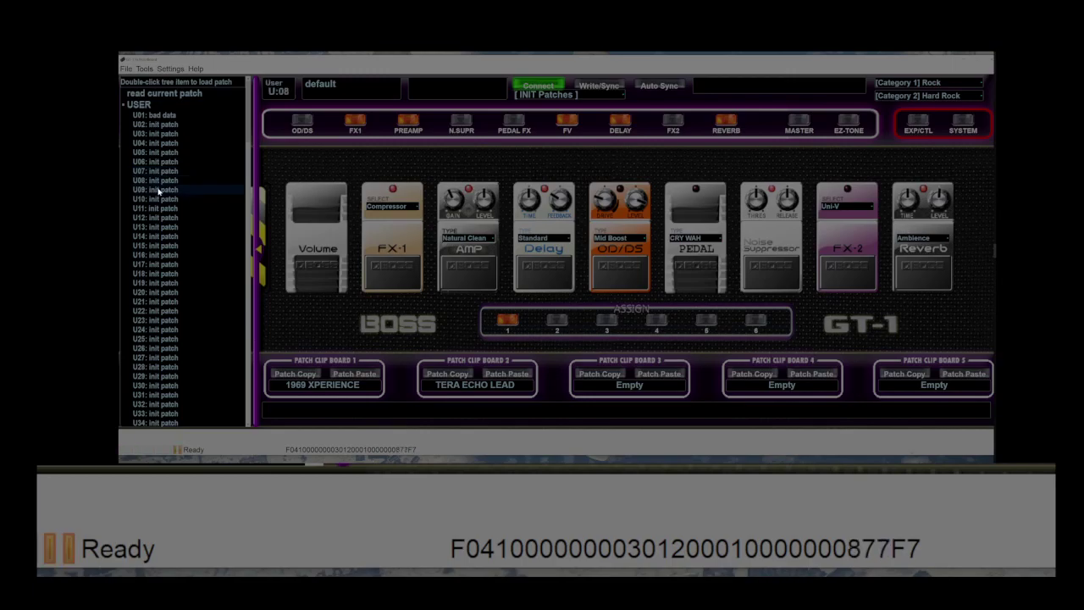
{"action": "left_click", "coordinate": [155, 201]}
{"action": "double_click", "coordinate": [157, 209]}
{"action": "double_click", "coordinate": [158, 219]}
{"action": "double_click", "coordinate": [157, 227]}
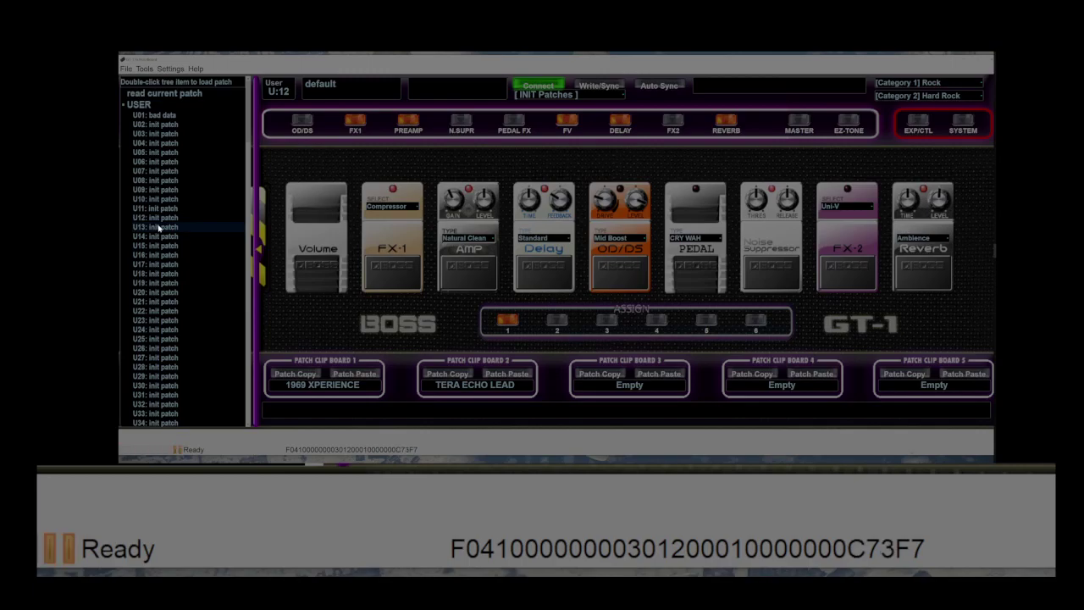
{"action": "double_click", "coordinate": [159, 237]}
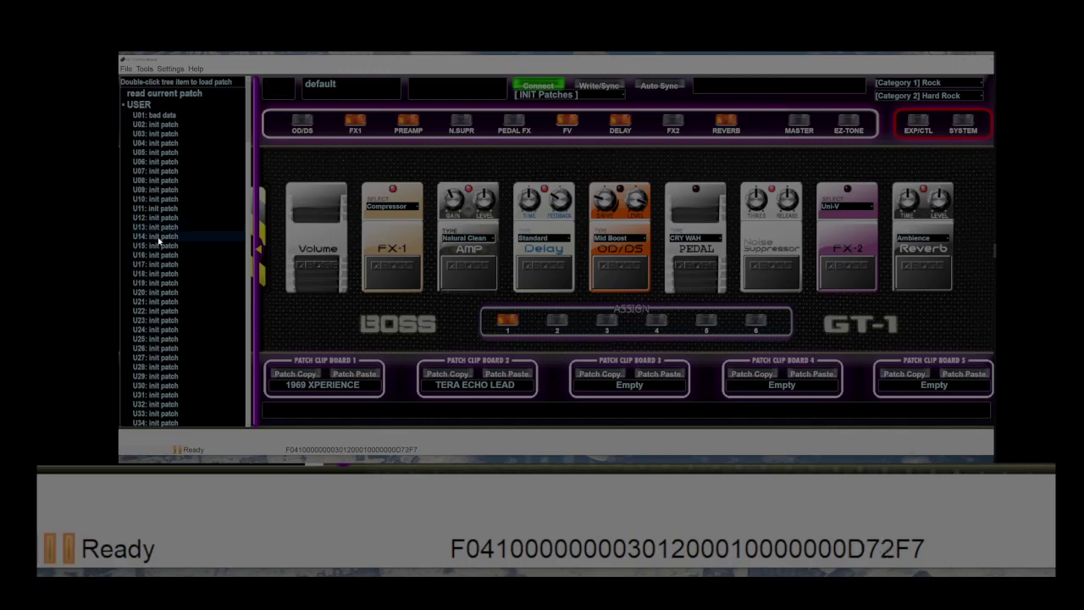
{"action": "double_click", "coordinate": [157, 246]}
{"action": "double_click", "coordinate": [158, 255]}
{"action": "double_click", "coordinate": [157, 265]}
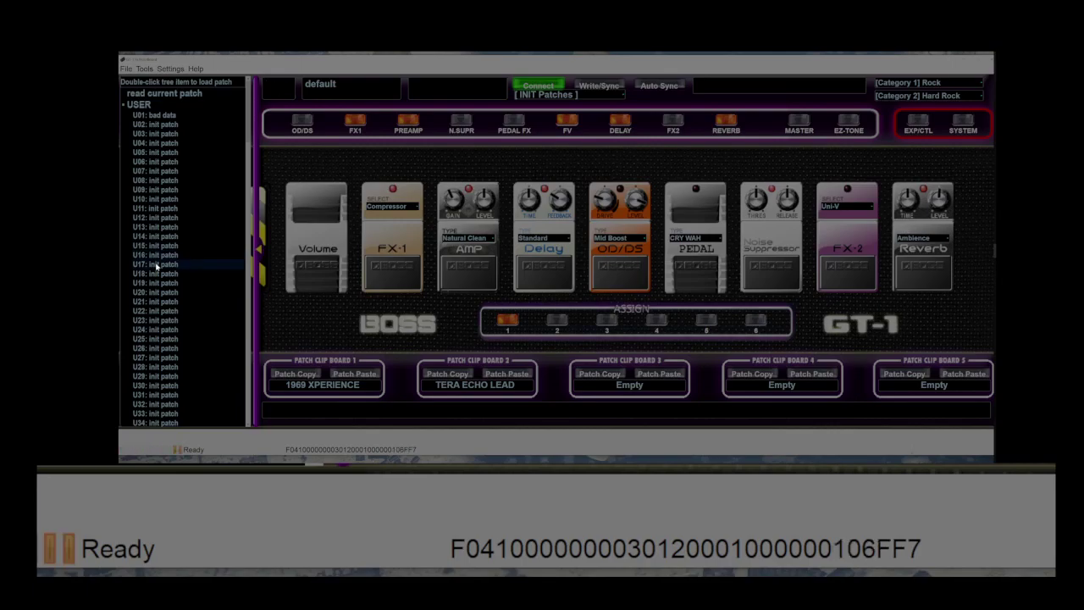
{"action": "double_click", "coordinate": [158, 274]}
{"action": "double_click", "coordinate": [157, 284]}
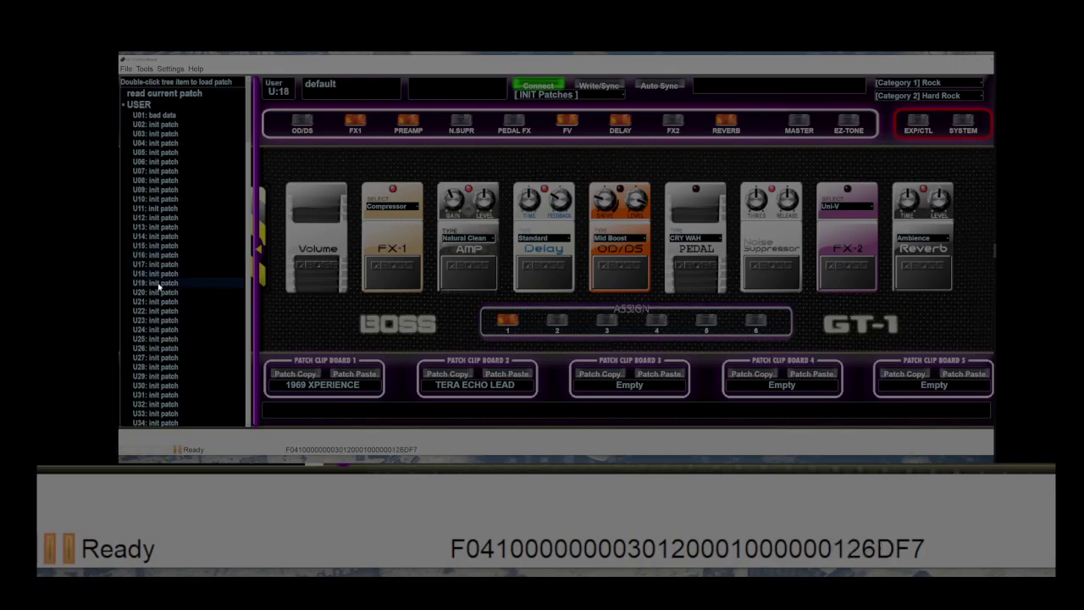
{"action": "double_click", "coordinate": [158, 293]}
{"action": "double_click", "coordinate": [158, 303]}
{"action": "double_click", "coordinate": [161, 311]}
{"action": "double_click", "coordinate": [163, 321]}
{"action": "double_click", "coordinate": [163, 330]}
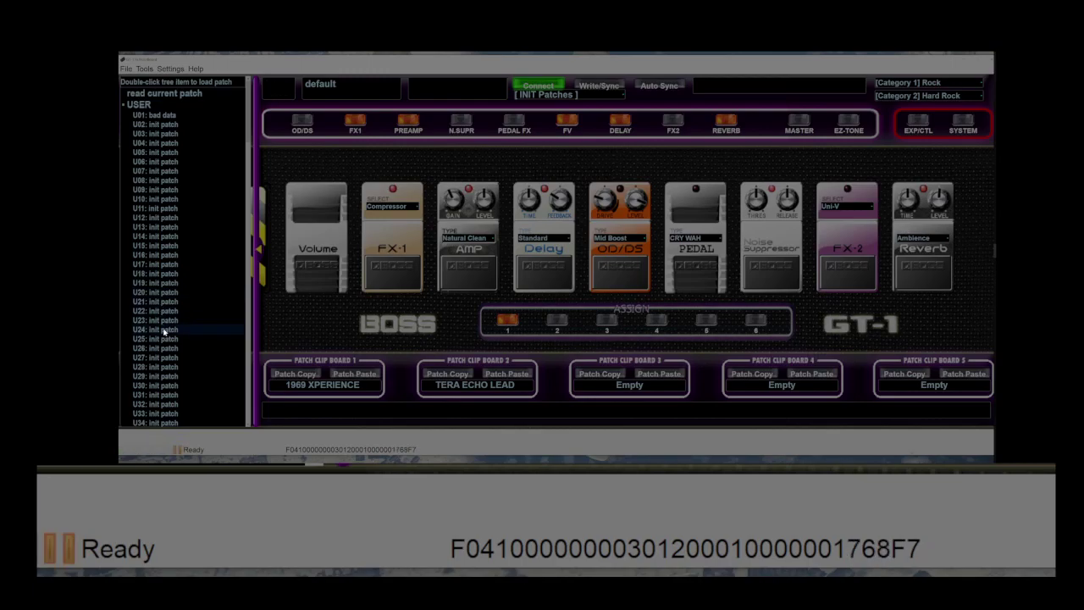
{"action": "double_click", "coordinate": [165, 338]}
{"action": "double_click", "coordinate": [165, 348]}
{"action": "double_click", "coordinate": [166, 358]}
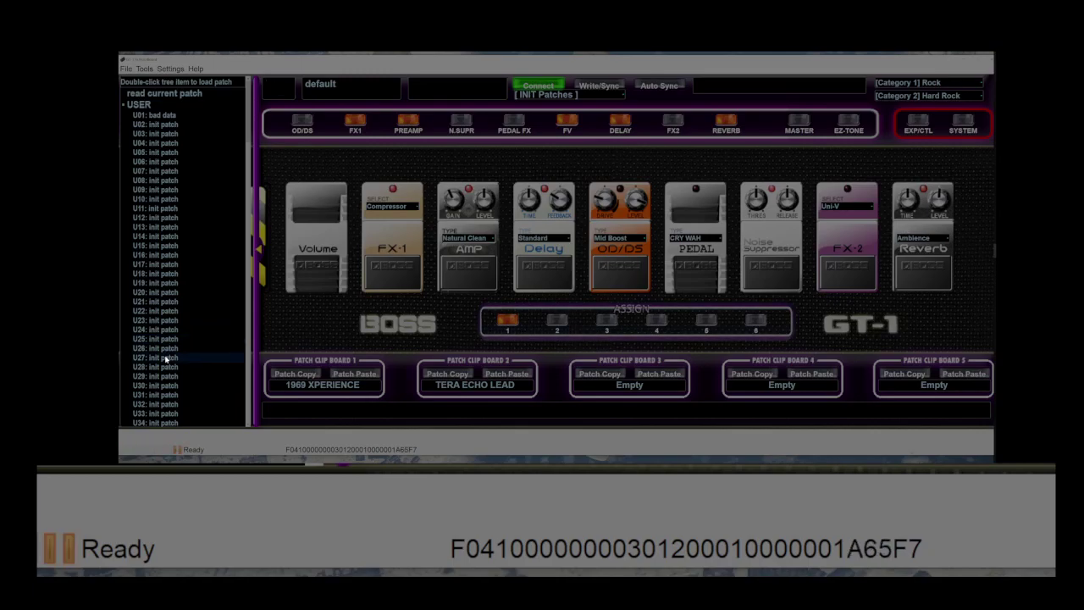
{"action": "double_click", "coordinate": [167, 367]}
- Load user patches U29 through U57 in sequence to view the MIDI message for each one
{"action": "scroll", "coordinate": [172, 326], "scroll_direction": "down", "scroll_amount": 3}
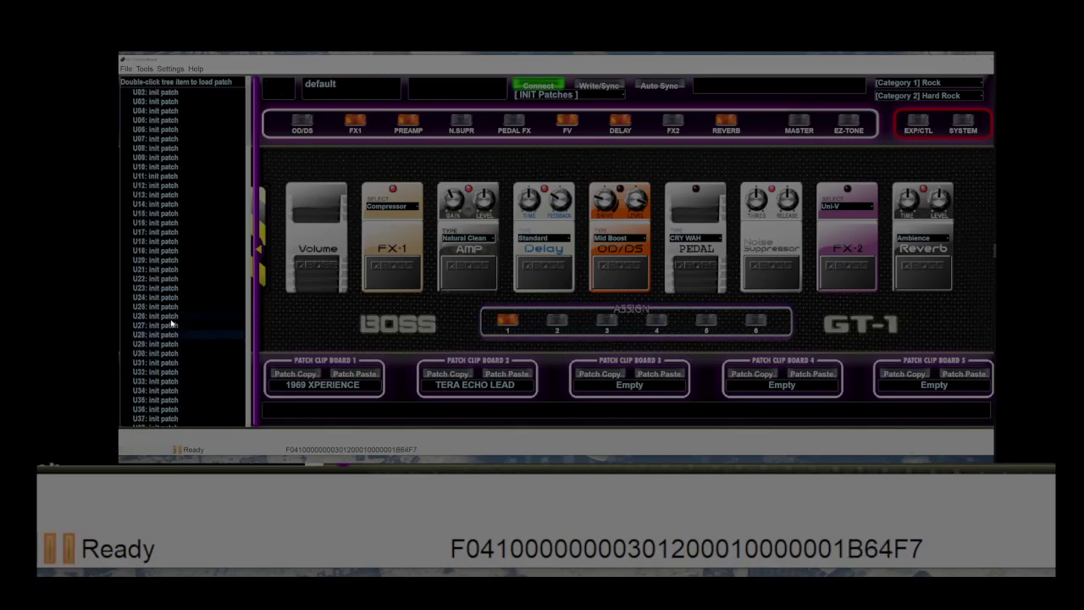
{"action": "scroll", "coordinate": [172, 325], "scroll_direction": "down", "scroll_amount": 5}
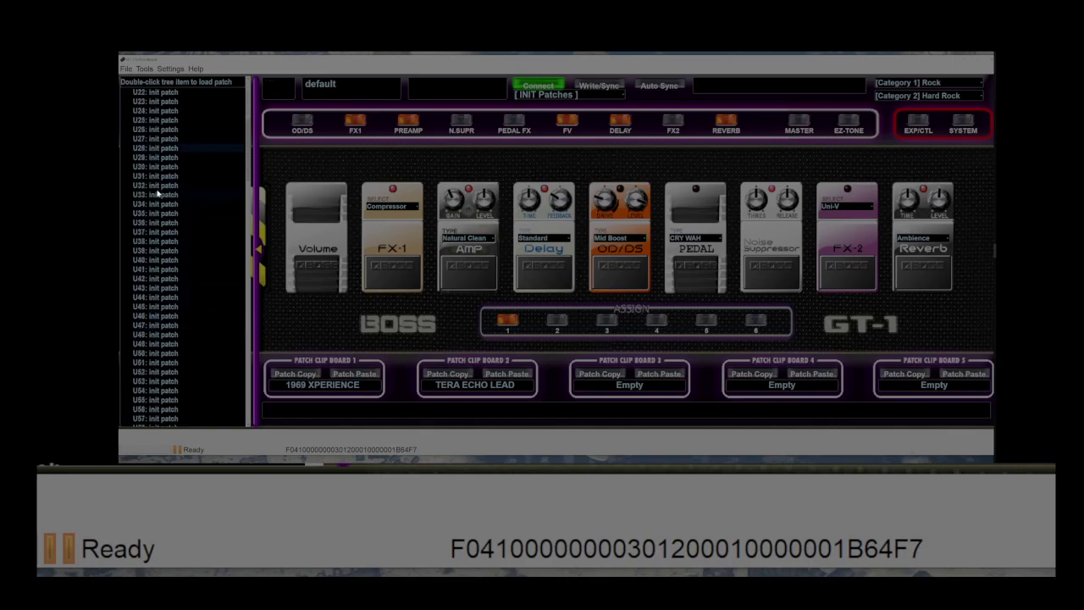
{"action": "double_click", "coordinate": [161, 158]}
{"action": "double_click", "coordinate": [163, 166]}
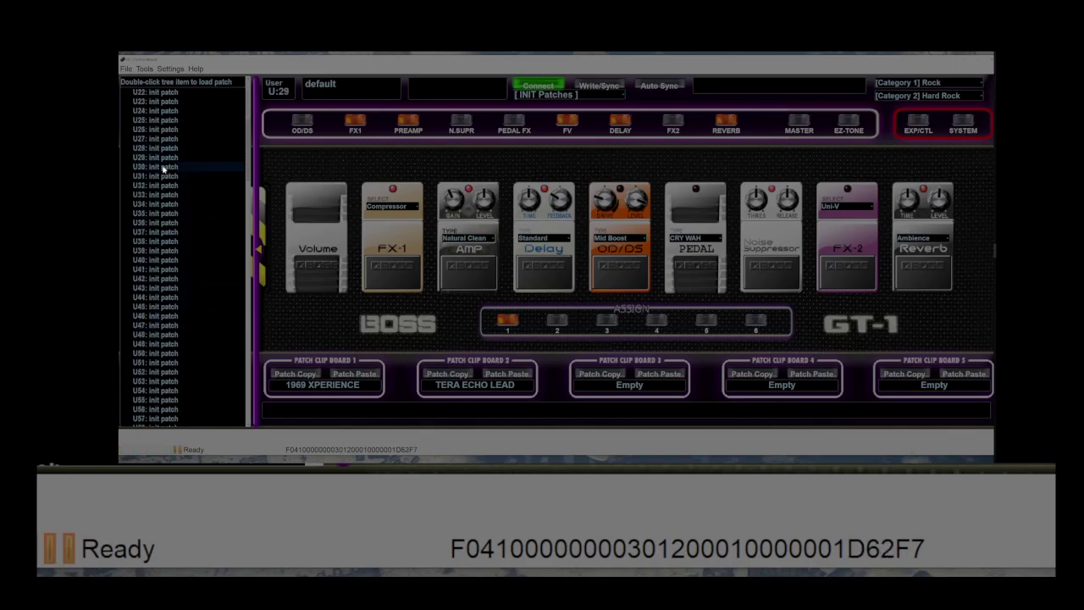
{"action": "double_click", "coordinate": [159, 180]}
{"action": "double_click", "coordinate": [161, 185]}
{"action": "double_click", "coordinate": [159, 194]}
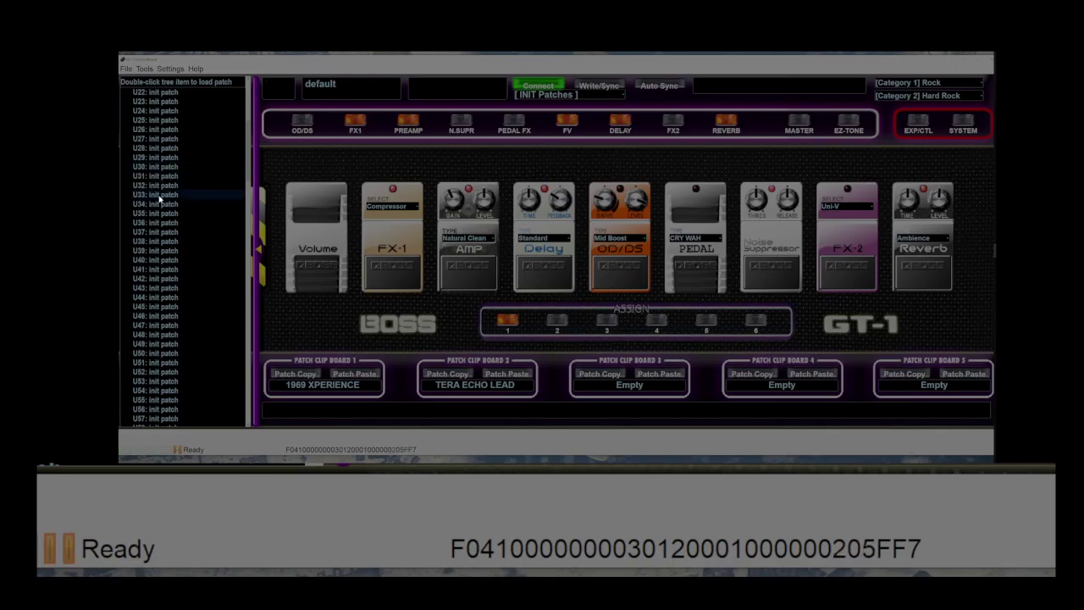
{"action": "double_click", "coordinate": [159, 205]}
{"action": "double_click", "coordinate": [158, 214]}
{"action": "double_click", "coordinate": [159, 223]}
{"action": "double_click", "coordinate": [159, 232]}
{"action": "double_click", "coordinate": [158, 243]}
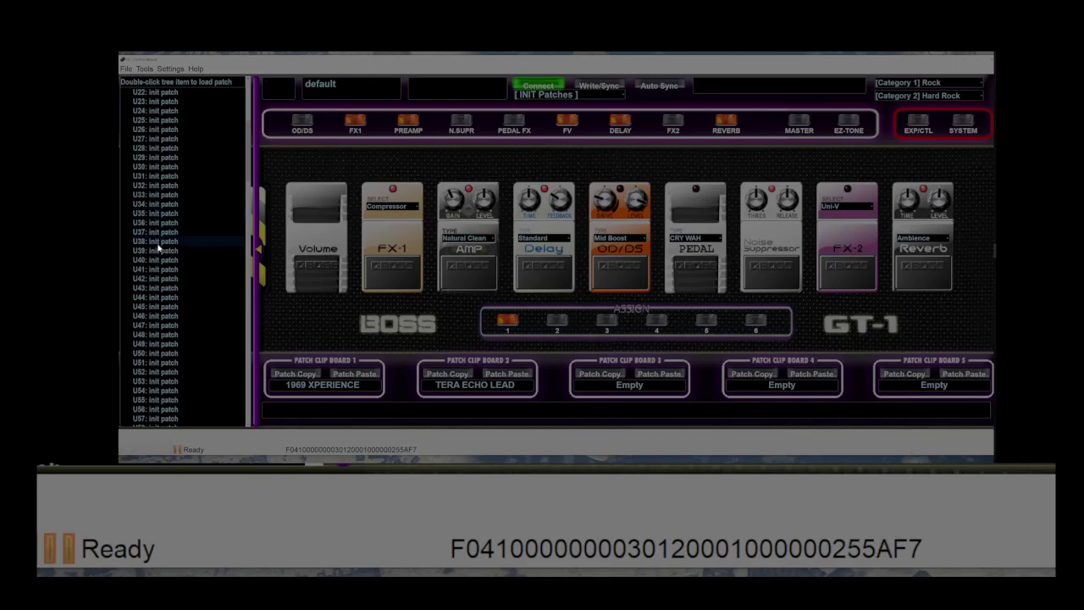
{"action": "double_click", "coordinate": [159, 252]}
{"action": "double_click", "coordinate": [157, 261]}
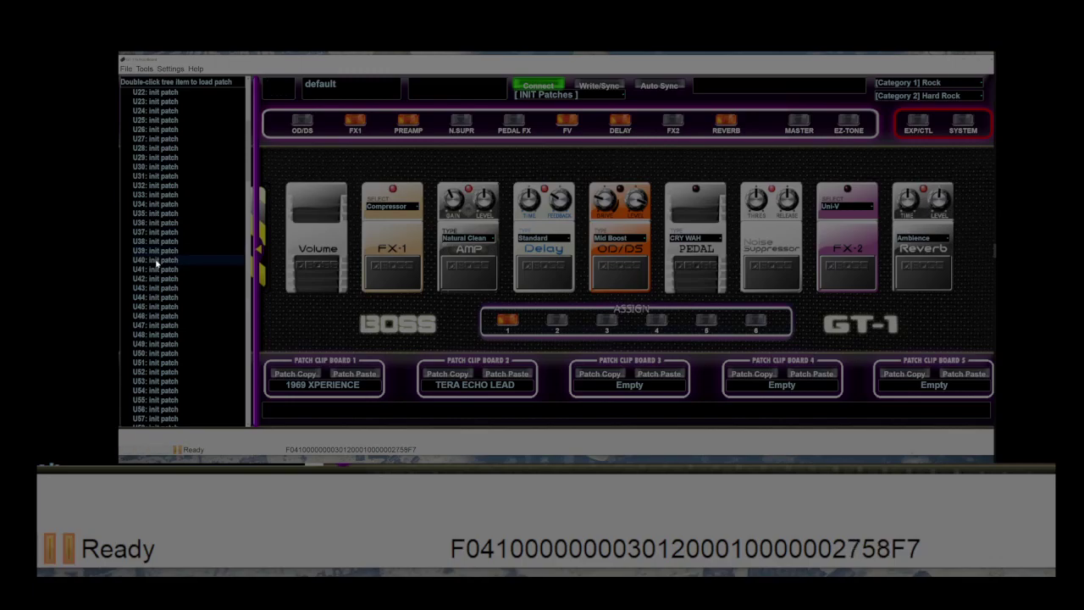
{"action": "double_click", "coordinate": [158, 269]}
{"action": "double_click", "coordinate": [159, 278]}
{"action": "double_click", "coordinate": [161, 289]}
{"action": "double_click", "coordinate": [163, 298]}
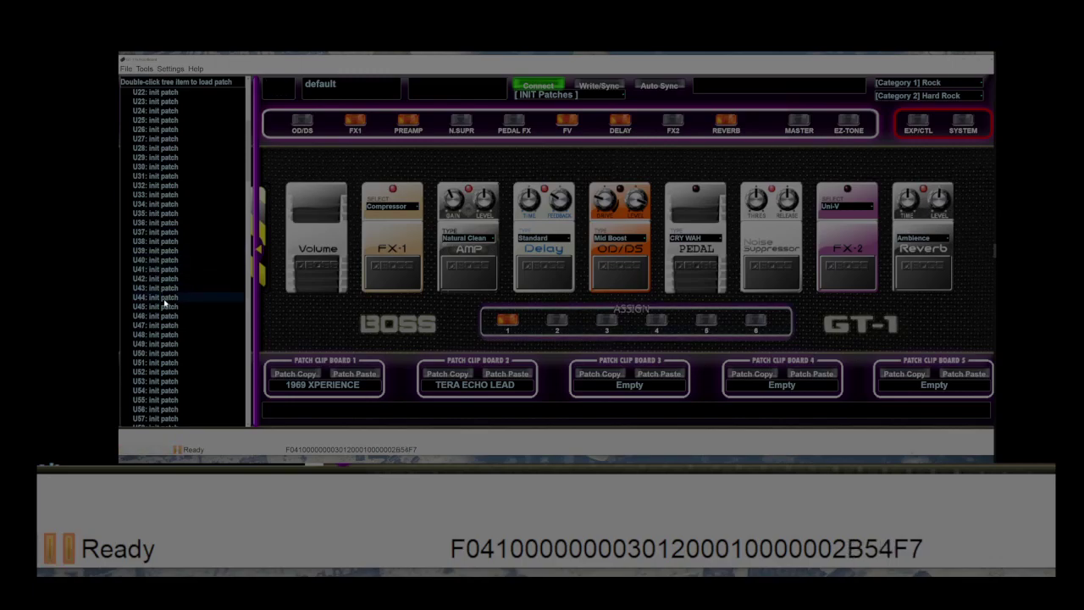
{"action": "double_click", "coordinate": [166, 306]}
{"action": "double_click", "coordinate": [167, 316]}
{"action": "double_click", "coordinate": [169, 325]}
{"action": "double_click", "coordinate": [169, 334]}
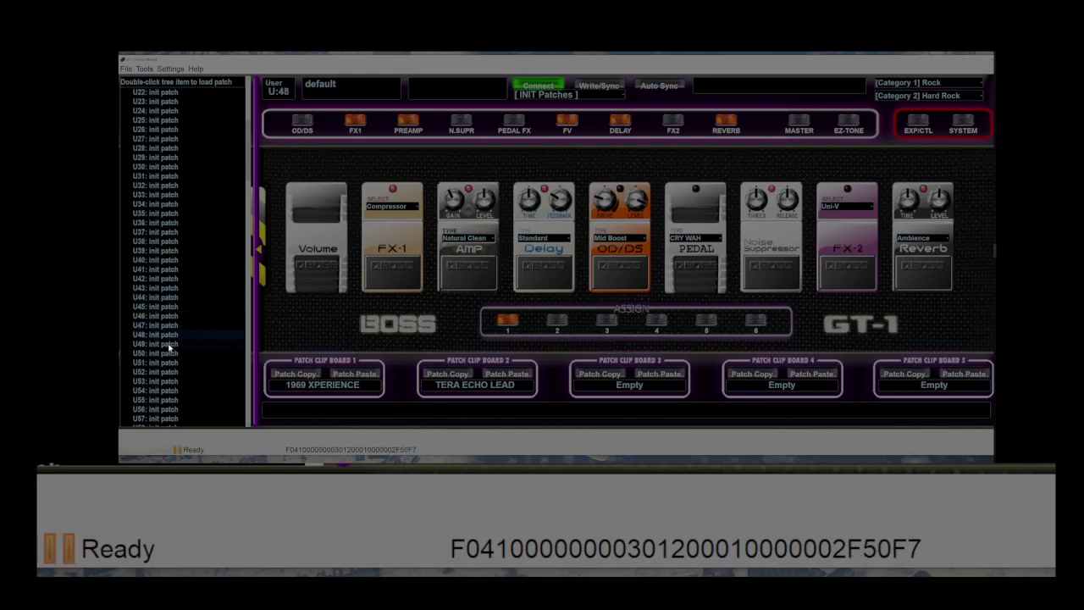
{"action": "double_click", "coordinate": [169, 345]}
{"action": "double_click", "coordinate": [170, 353]}
{"action": "double_click", "coordinate": [170, 362]}
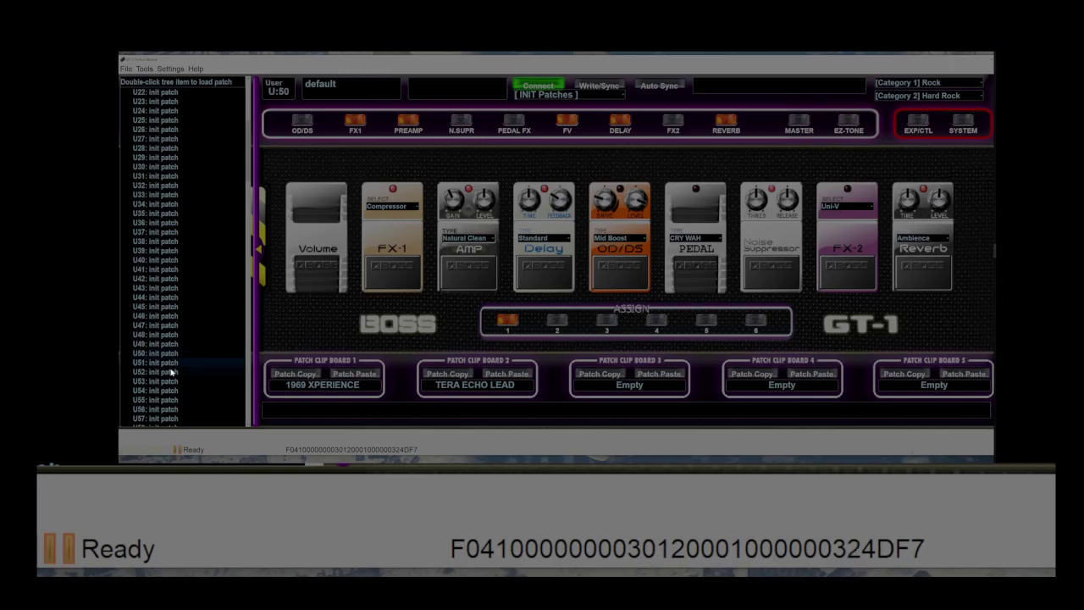
{"action": "double_click", "coordinate": [170, 372]}
{"action": "double_click", "coordinate": [169, 381]}
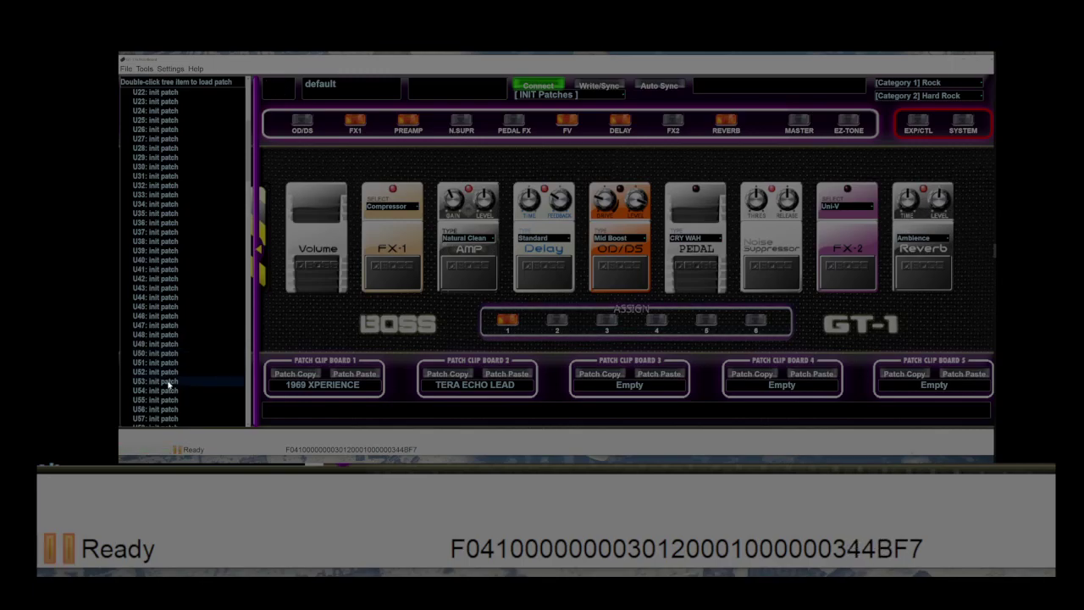
{"action": "double_click", "coordinate": [169, 389]}
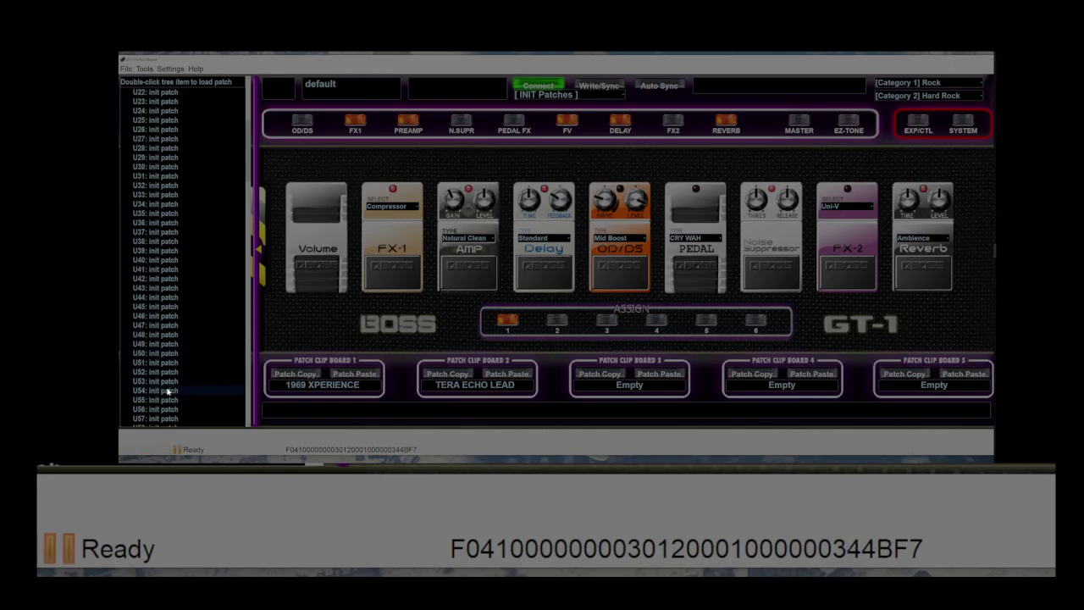
{"action": "double_click", "coordinate": [168, 401]}
{"action": "double_click", "coordinate": [170, 409]}
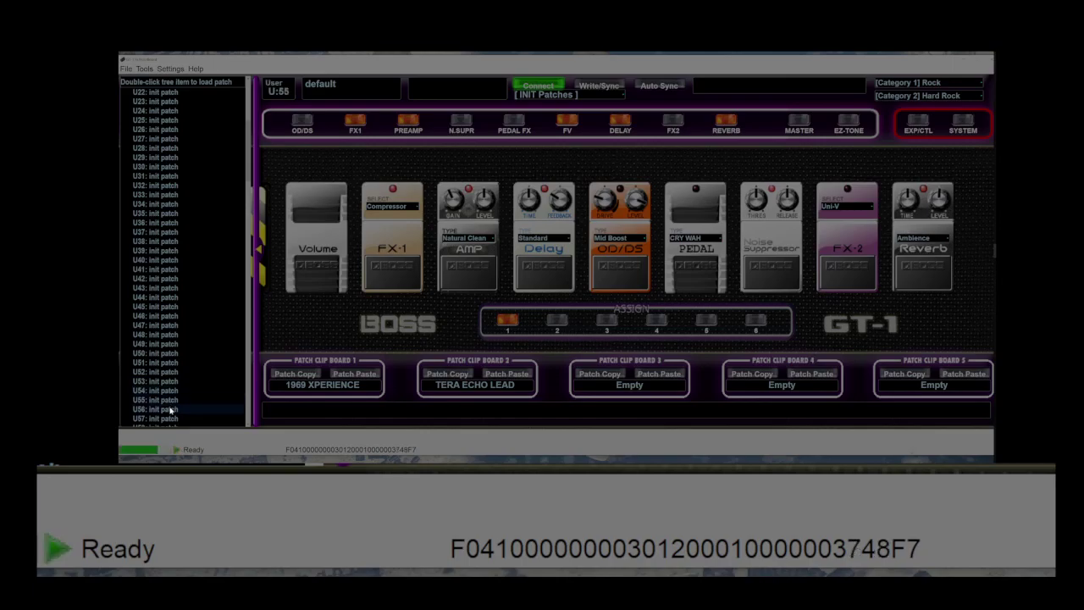
{"action": "double_click", "coordinate": [172, 417]}
- Load user patches U58 through U88 in order to view each patch's MIDI message
{"action": "scroll", "coordinate": [201, 352], "scroll_direction": "down", "scroll_amount": 9}
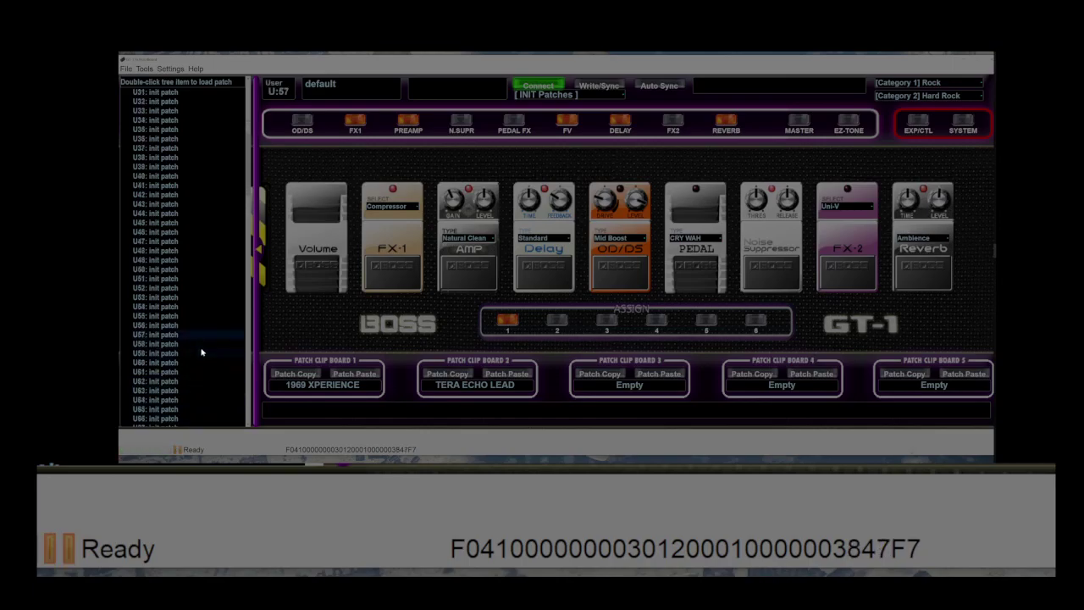
{"action": "scroll", "coordinate": [202, 353], "scroll_direction": "down", "scroll_amount": 2}
{"action": "double_click", "coordinate": [160, 121]}
{"action": "double_click", "coordinate": [163, 129]}
{"action": "double_click", "coordinate": [163, 139]}
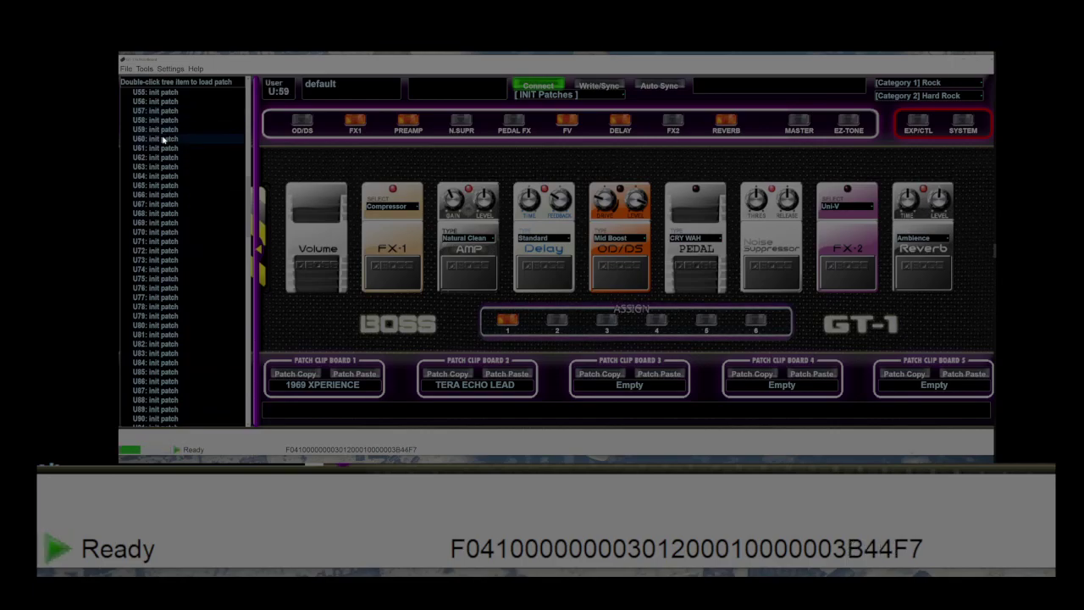
{"action": "double_click", "coordinate": [163, 149]}
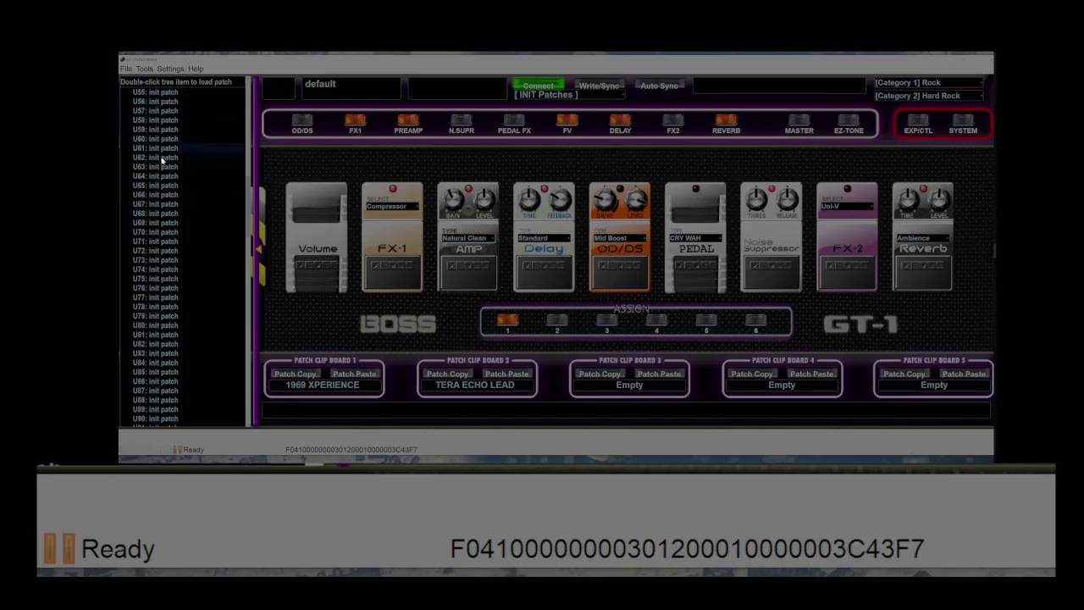
{"action": "double_click", "coordinate": [162, 167]}
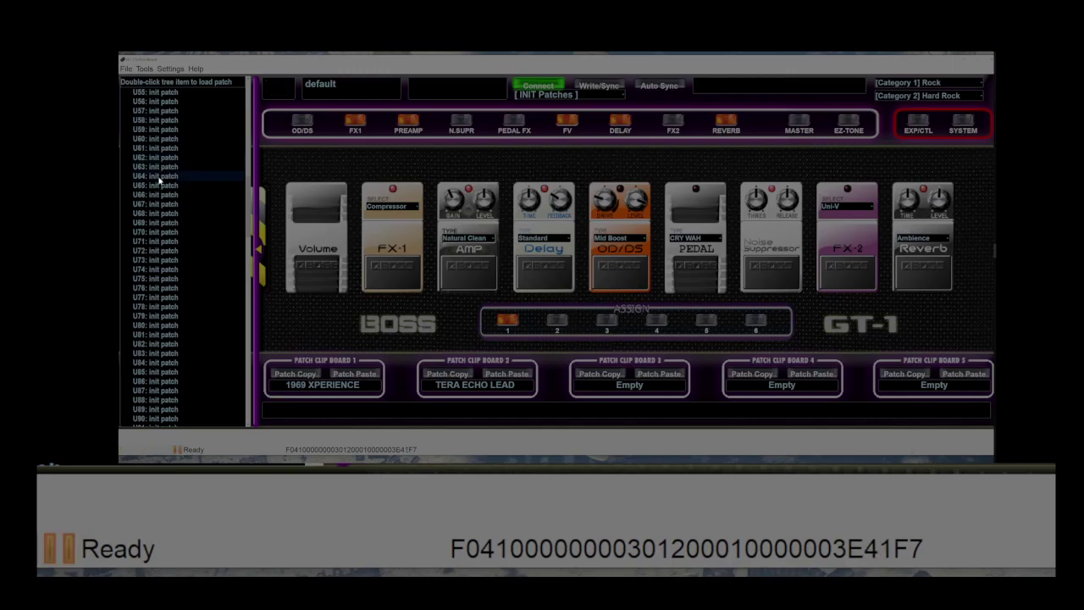
{"action": "double_click", "coordinate": [162, 186]}
{"action": "double_click", "coordinate": [162, 195]}
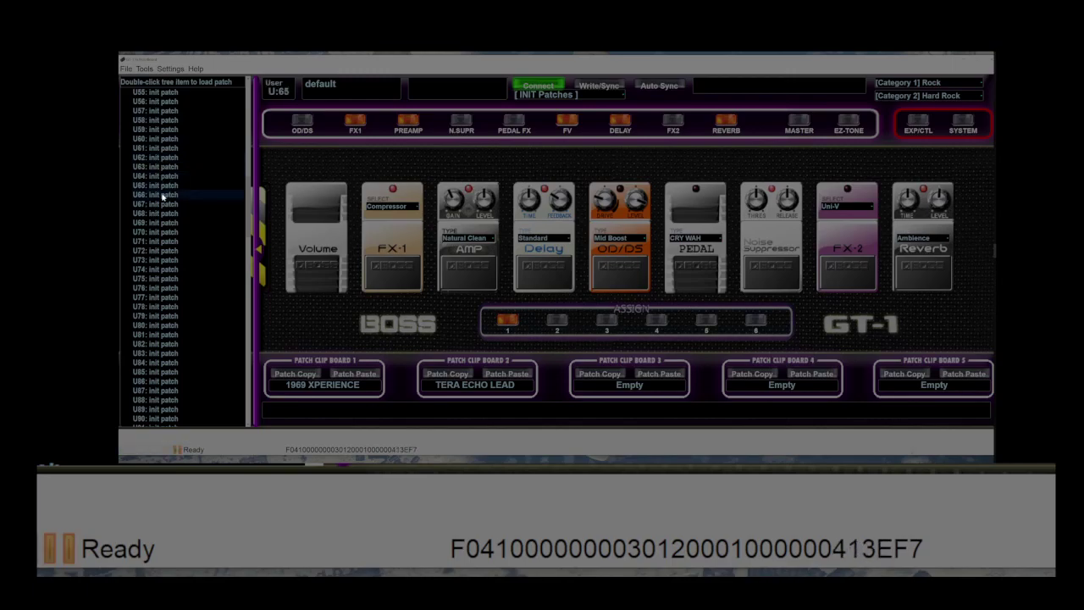
{"action": "double_click", "coordinate": [159, 205]}
{"action": "double_click", "coordinate": [160, 214]}
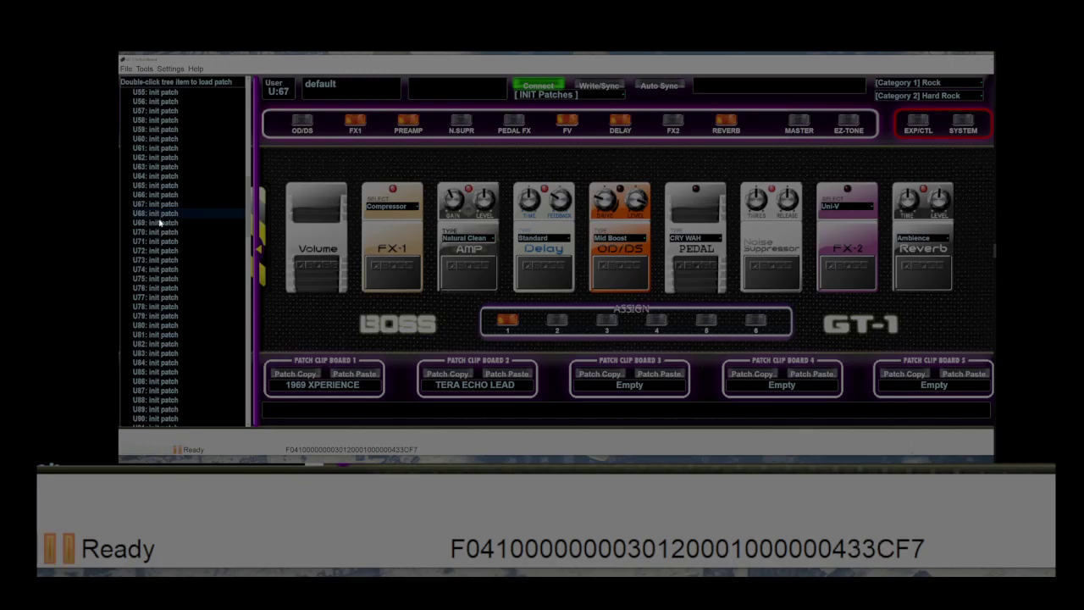
{"action": "double_click", "coordinate": [160, 224]}
{"action": "double_click", "coordinate": [161, 233]}
{"action": "double_click", "coordinate": [162, 242]}
{"action": "double_click", "coordinate": [161, 250]}
{"action": "double_click", "coordinate": [161, 260]}
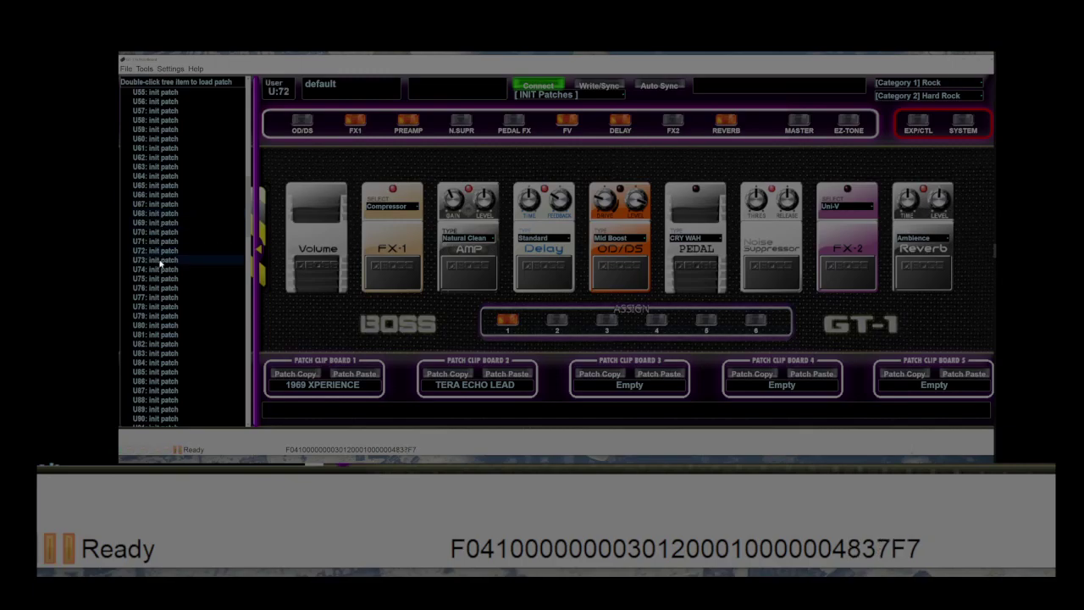
{"action": "double_click", "coordinate": [159, 270]}
{"action": "double_click", "coordinate": [159, 279]}
{"action": "double_click", "coordinate": [160, 288]}
{"action": "double_click", "coordinate": [161, 298]}
{"action": "double_click", "coordinate": [162, 307]}
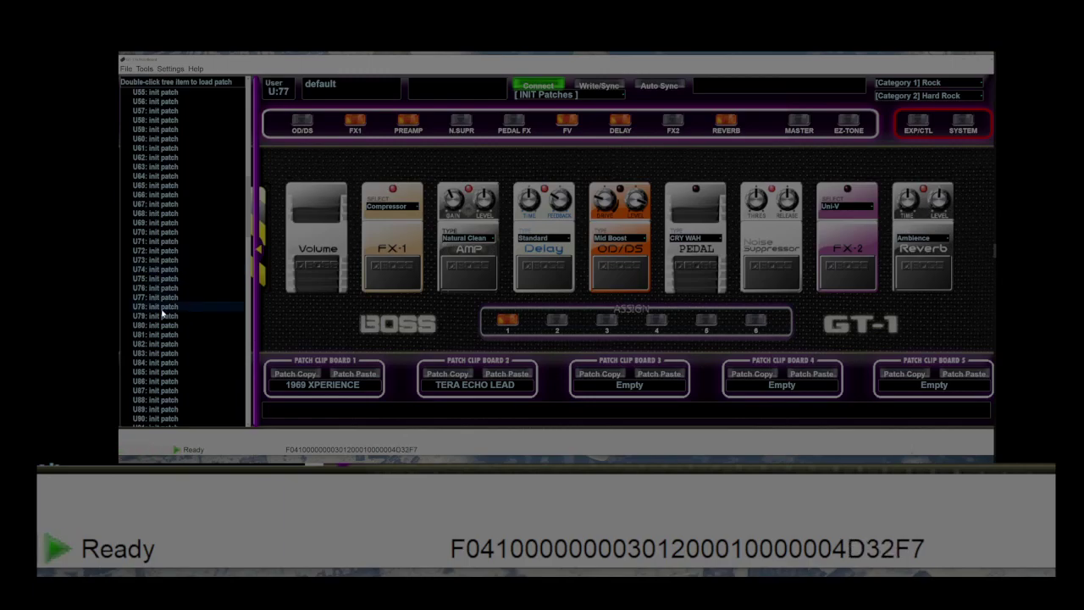
{"action": "double_click", "coordinate": [165, 315]}
{"action": "double_click", "coordinate": [166, 325]}
{"action": "double_click", "coordinate": [167, 334]}
{"action": "double_click", "coordinate": [168, 344]}
{"action": "double_click", "coordinate": [167, 353]}
{"action": "double_click", "coordinate": [168, 362]}
{"action": "double_click", "coordinate": [167, 372]}
{"action": "double_click", "coordinate": [167, 381]}
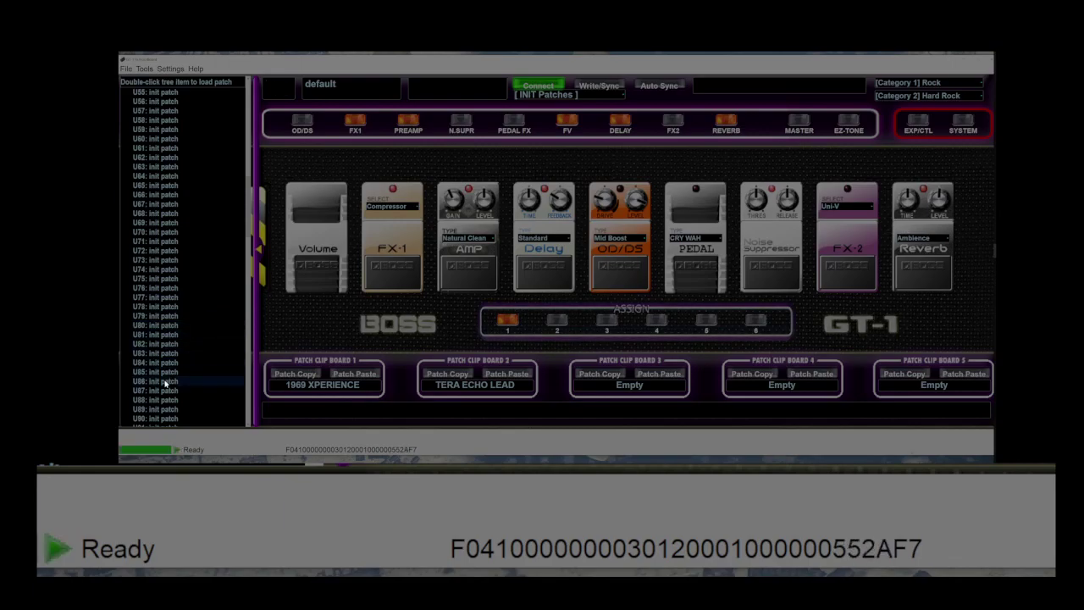
{"action": "double_click", "coordinate": [167, 391]}
{"action": "double_click", "coordinate": [167, 400]}
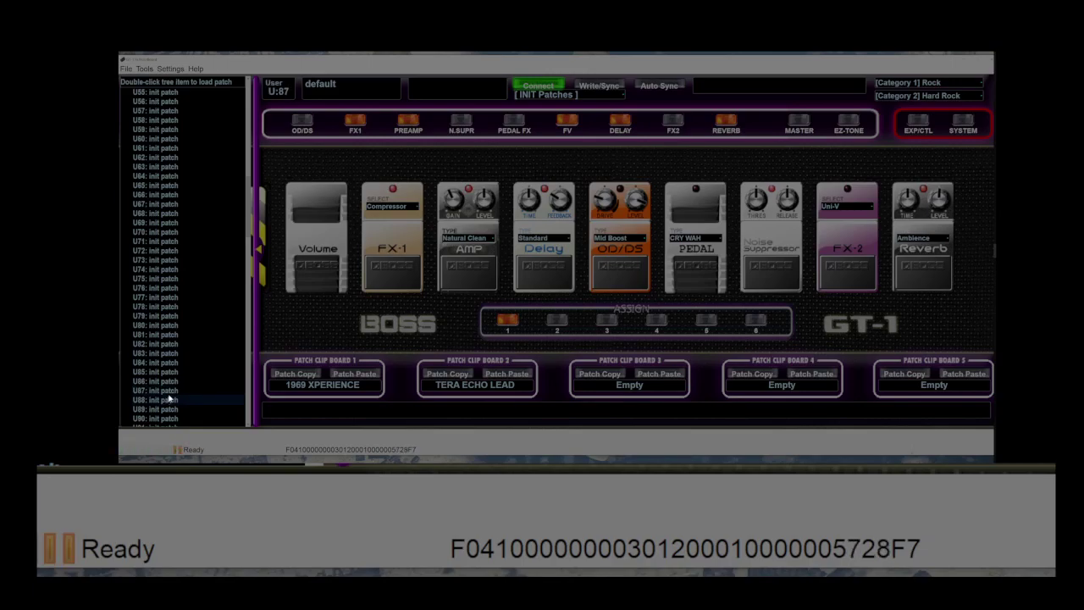
- Load the remaining user patches U89 through U99 in turn to view their MIDI messages
{"action": "scroll", "coordinate": [203, 360], "scroll_direction": "down", "scroll_amount": 6}
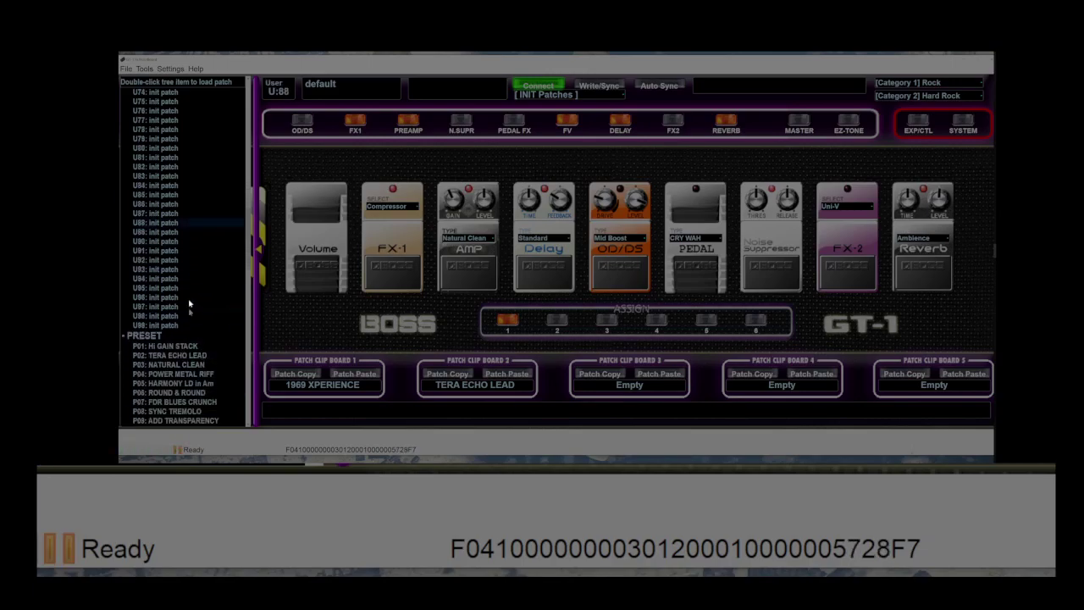
{"action": "double_click", "coordinate": [158, 232]}
{"action": "double_click", "coordinate": [162, 242]}
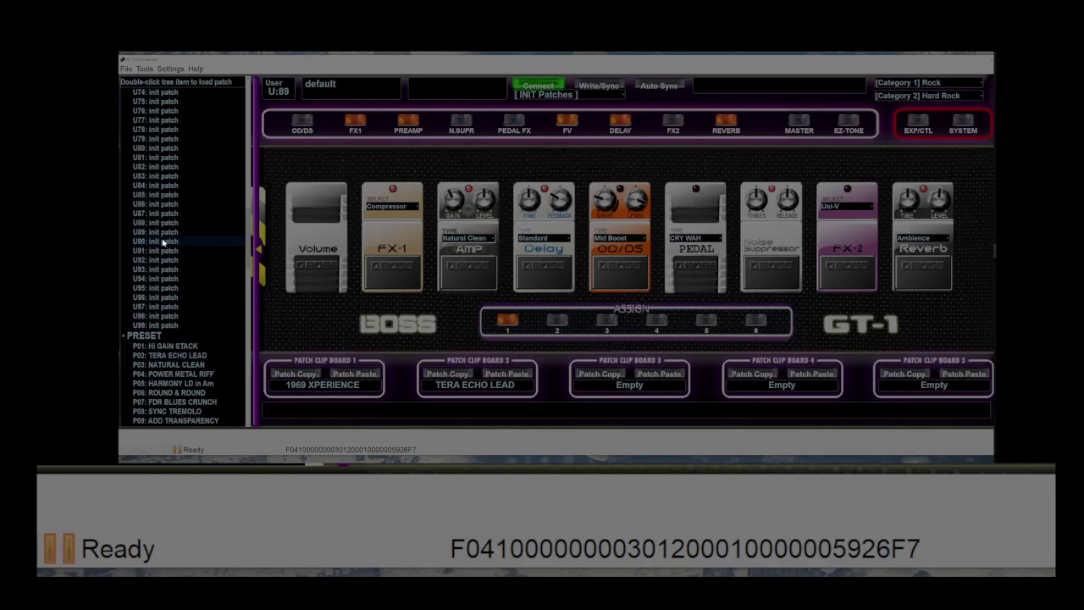
{"action": "double_click", "coordinate": [167, 250]}
{"action": "double_click", "coordinate": [168, 260]}
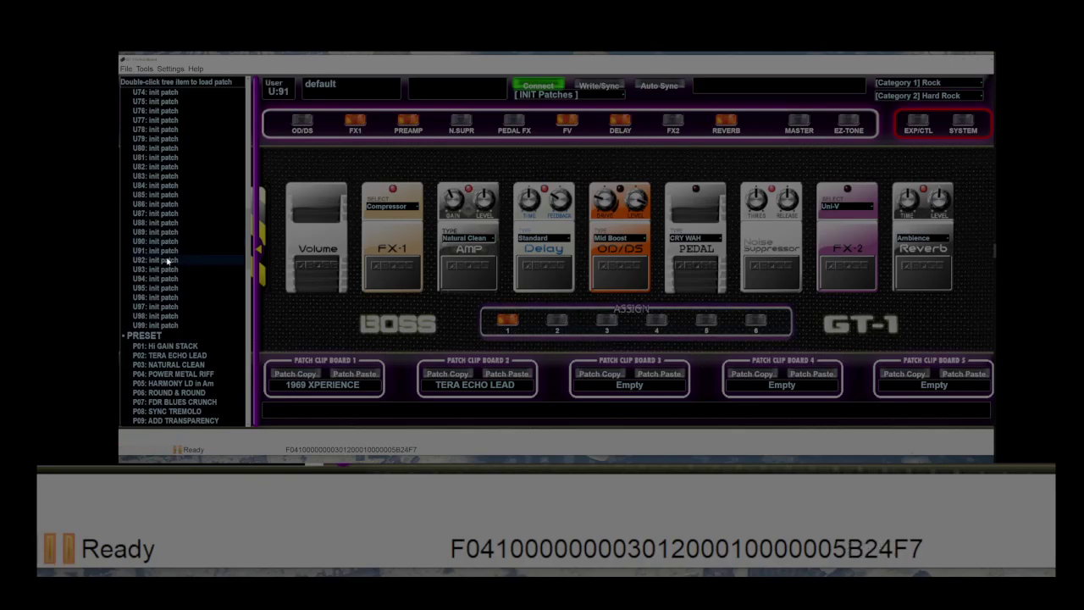
{"action": "double_click", "coordinate": [161, 269]}
{"action": "double_click", "coordinate": [162, 278]}
{"action": "double_click", "coordinate": [161, 289]}
{"action": "double_click", "coordinate": [163, 298]}
{"action": "double_click", "coordinate": [164, 307]}
{"action": "double_click", "coordinate": [166, 326]}
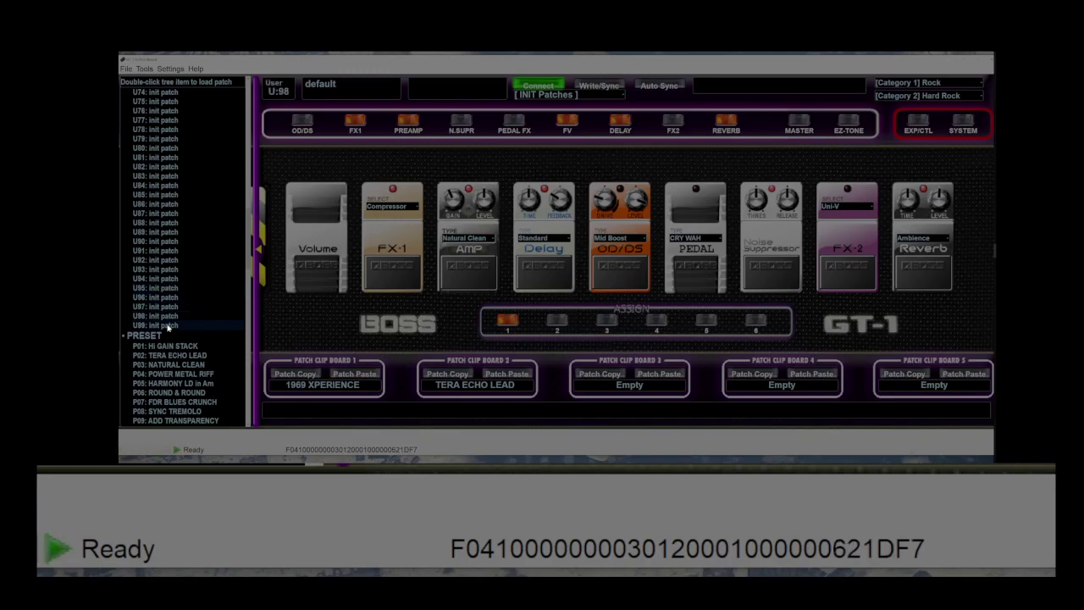
{"action": "scroll", "coordinate": [219, 301], "scroll_direction": "down", "scroll_amount": 2}
{"action": "scroll", "coordinate": [220, 297], "scroll_direction": "down", "scroll_amount": 1}
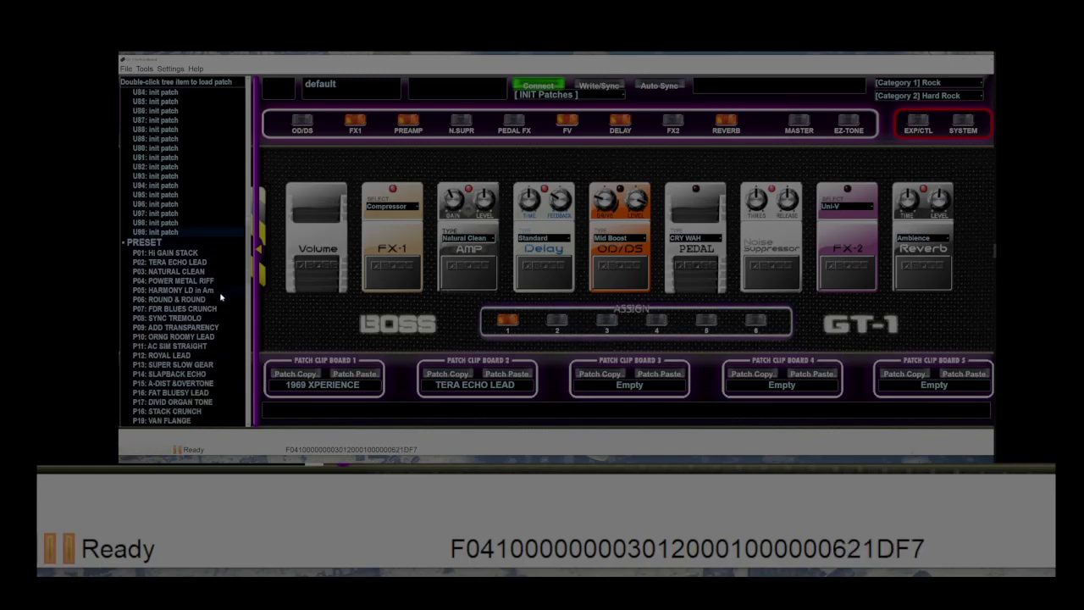
- Load preset patches P01 through P19 one after another to view the MIDI message sent for each
{"action": "double_click", "coordinate": [179, 254]}
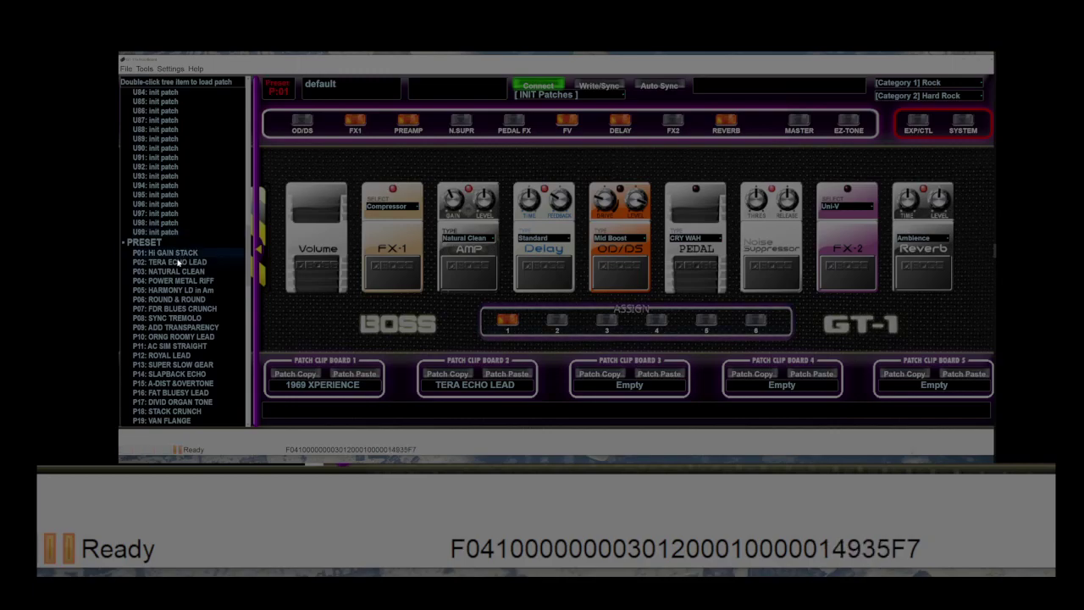
{"action": "double_click", "coordinate": [180, 262]}
{"action": "double_click", "coordinate": [179, 272]}
{"action": "double_click", "coordinate": [179, 281]}
{"action": "double_click", "coordinate": [179, 290]}
{"action": "double_click", "coordinate": [181, 300]}
{"action": "double_click", "coordinate": [182, 309]}
{"action": "double_click", "coordinate": [180, 318]}
{"action": "double_click", "coordinate": [180, 327]}
{"action": "double_click", "coordinate": [179, 337]}
{"action": "double_click", "coordinate": [180, 346]}
{"action": "double_click", "coordinate": [179, 356]}
{"action": "double_click", "coordinate": [181, 365]}
{"action": "double_click", "coordinate": [182, 375]}
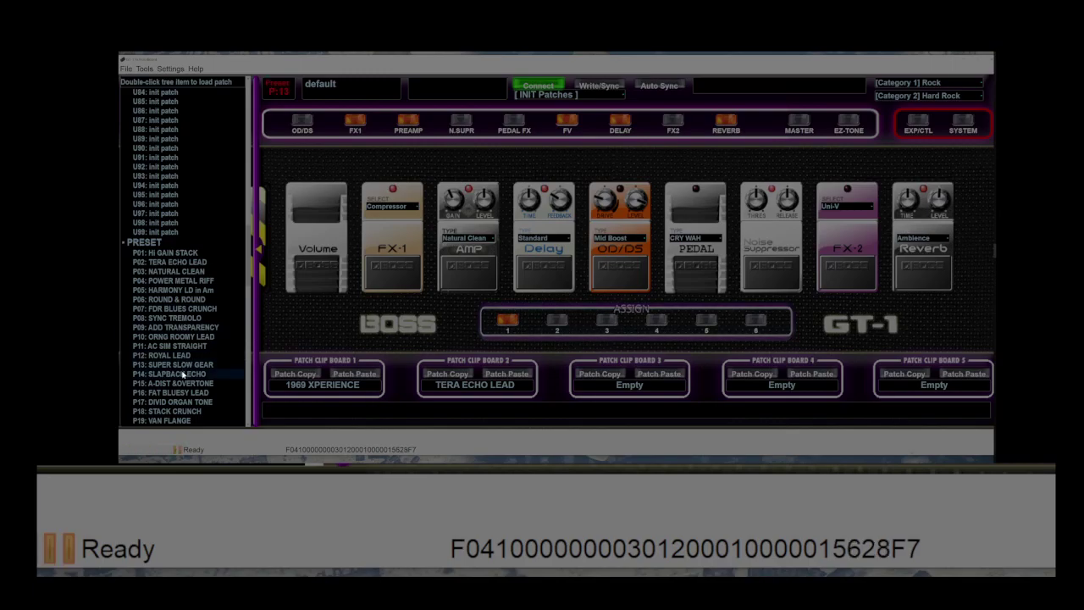
{"action": "double_click", "coordinate": [181, 384]}
{"action": "double_click", "coordinate": [184, 393]}
{"action": "double_click", "coordinate": [182, 402]}
{"action": "double_click", "coordinate": [180, 411]}
{"action": "double_click", "coordinate": [178, 421]}
- Load preset patches P20 through P46 in sequence to view the MIDI message for each one
{"action": "scroll", "coordinate": [236, 330], "scroll_direction": "down", "scroll_amount": 8}
{"action": "scroll", "coordinate": [235, 331], "scroll_direction": "down", "scroll_amount": 1}
{"action": "double_click", "coordinate": [168, 176]}
{"action": "double_click", "coordinate": [170, 186]}
{"action": "double_click", "coordinate": [176, 195]}
{"action": "double_click", "coordinate": [176, 204]}
{"action": "double_click", "coordinate": [162, 213]}
{"action": "double_click", "coordinate": [170, 223]}
{"action": "left_click", "coordinate": [173, 232]}
{"action": "double_click", "coordinate": [173, 232]}
{"action": "double_click", "coordinate": [173, 242]}
{"action": "double_click", "coordinate": [161, 252]}
{"action": "double_click", "coordinate": [161, 260]}
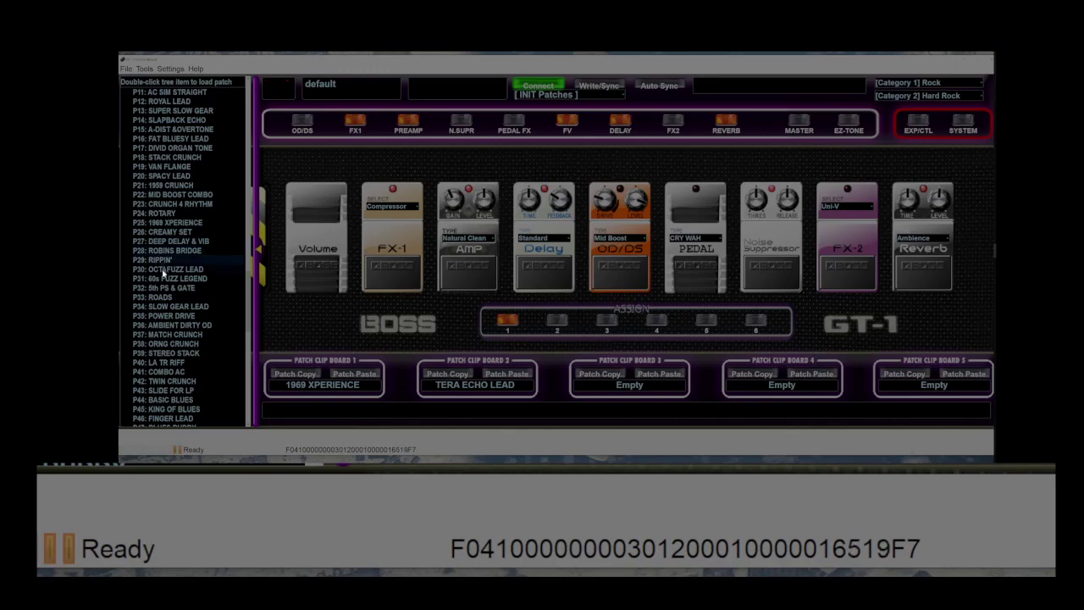
{"action": "double_click", "coordinate": [163, 269]}
{"action": "double_click", "coordinate": [167, 278]}
{"action": "double_click", "coordinate": [165, 287]}
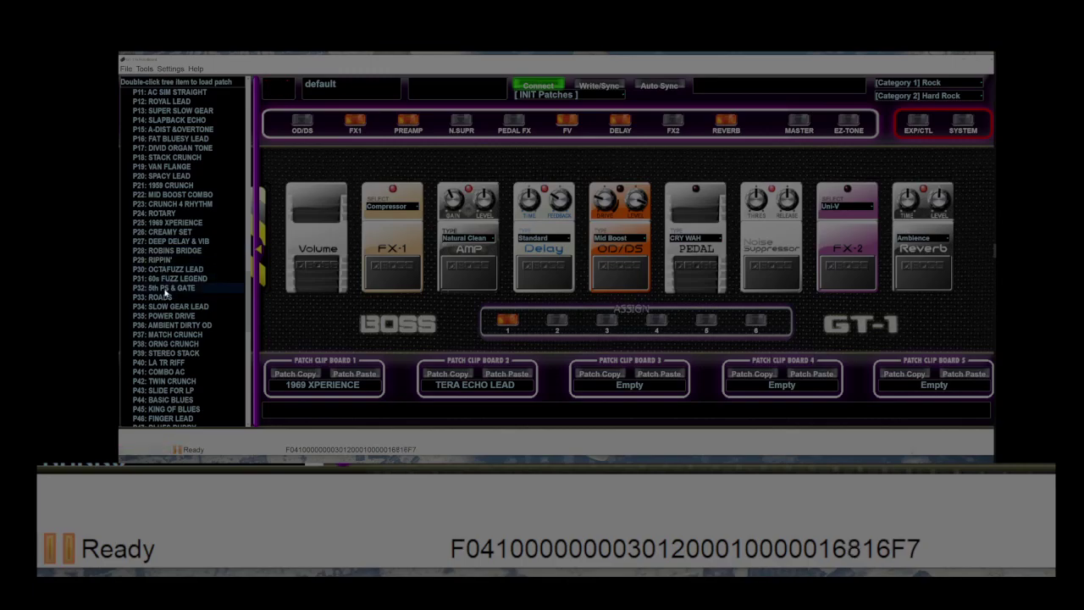
{"action": "double_click", "coordinate": [164, 297]}
{"action": "double_click", "coordinate": [167, 306]}
{"action": "double_click", "coordinate": [170, 317]}
{"action": "double_click", "coordinate": [172, 326]}
{"action": "double_click", "coordinate": [173, 335]}
{"action": "double_click", "coordinate": [174, 344]}
{"action": "double_click", "coordinate": [173, 353]}
{"action": "double_click", "coordinate": [171, 363]}
{"action": "double_click", "coordinate": [172, 371]}
{"action": "double_click", "coordinate": [173, 381]}
{"action": "double_click", "coordinate": [175, 391]}
{"action": "double_click", "coordinate": [180, 400]}
{"action": "double_click", "coordinate": [175, 409]}
{"action": "double_click", "coordinate": [178, 418]}
{"action": "double_click", "coordinate": [179, 426]}
- Load preset patches P48 through P80 in order to view each patch's MIDI message
{"action": "scroll", "coordinate": [220, 308], "scroll_direction": "down", "scroll_amount": 9}
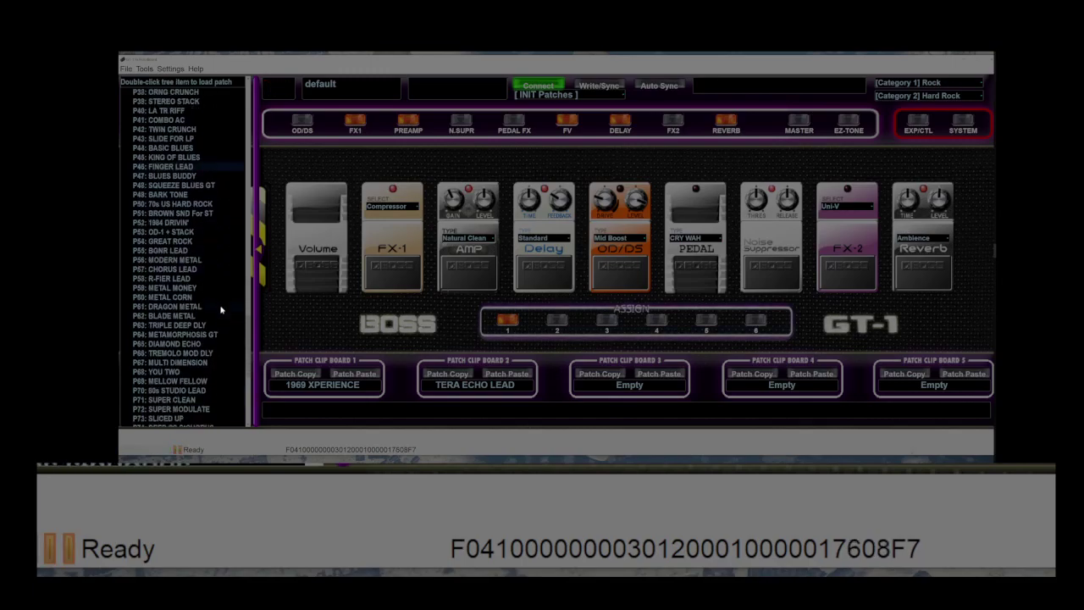
{"action": "scroll", "coordinate": [220, 310], "scroll_direction": "down", "scroll_amount": 2}
{"action": "double_click", "coordinate": [177, 119]}
{"action": "double_click", "coordinate": [180, 128]}
{"action": "double_click", "coordinate": [180, 138]}
{"action": "double_click", "coordinate": [178, 147]}
{"action": "double_click", "coordinate": [177, 157]}
{"action": "double_click", "coordinate": [176, 166]}
{"action": "double_click", "coordinate": [175, 176]}
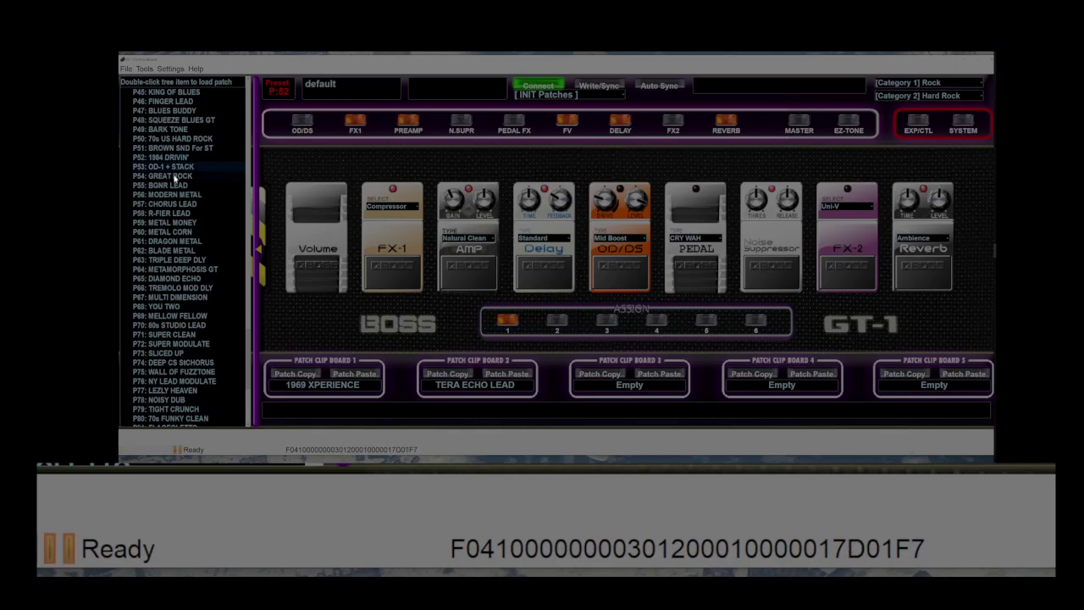
{"action": "double_click", "coordinate": [172, 194]}
{"action": "double_click", "coordinate": [172, 204]}
{"action": "double_click", "coordinate": [172, 212]}
{"action": "double_click", "coordinate": [172, 223]}
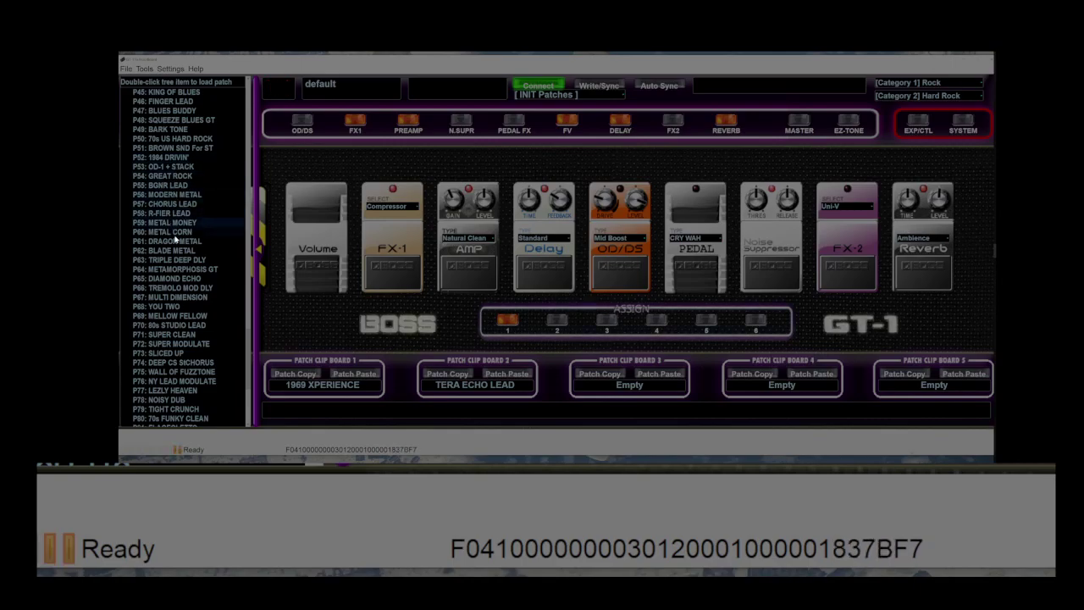
{"action": "double_click", "coordinate": [173, 232]}
{"action": "double_click", "coordinate": [172, 241]}
{"action": "double_click", "coordinate": [174, 250]}
{"action": "double_click", "coordinate": [173, 260]}
{"action": "double_click", "coordinate": [173, 270]}
{"action": "double_click", "coordinate": [174, 280]}
{"action": "double_click", "coordinate": [173, 289]}
{"action": "double_click", "coordinate": [174, 298]}
{"action": "double_click", "coordinate": [171, 308]}
{"action": "double_click", "coordinate": [168, 315]}
{"action": "double_click", "coordinate": [169, 325]}
{"action": "double_click", "coordinate": [171, 335]}
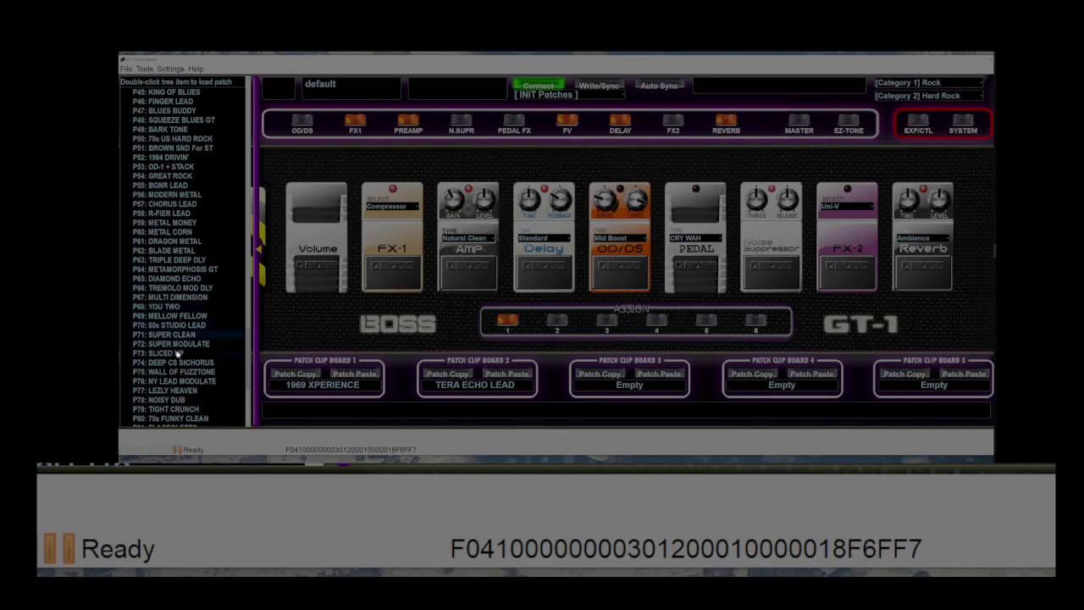
{"action": "double_click", "coordinate": [175, 344]}
{"action": "double_click", "coordinate": [175, 353]}
{"action": "double_click", "coordinate": [176, 362]}
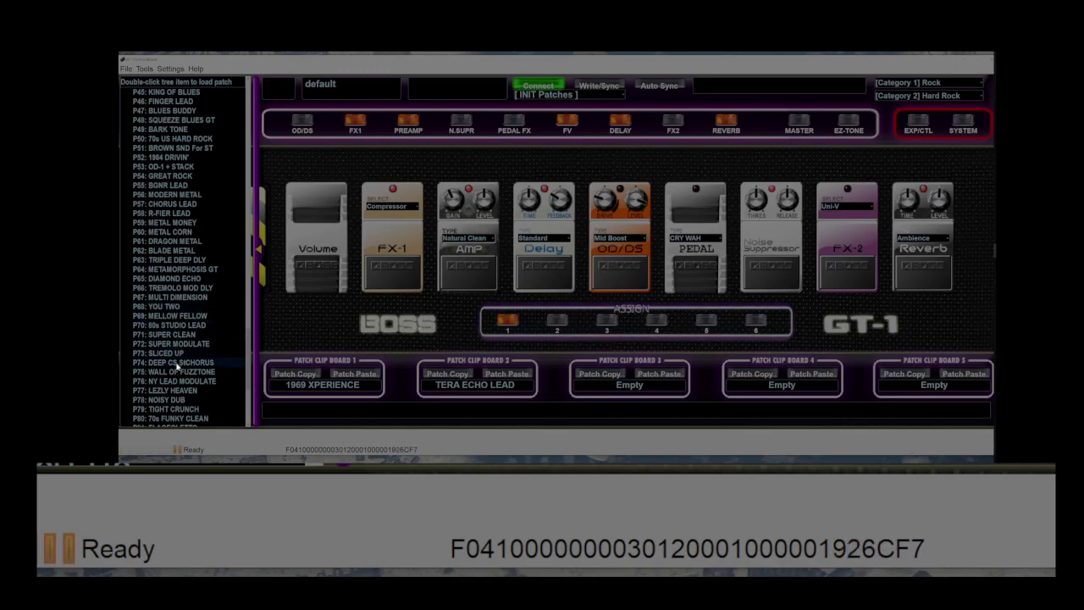
{"action": "double_click", "coordinate": [179, 372]}
{"action": "double_click", "coordinate": [179, 381]}
{"action": "double_click", "coordinate": [176, 390]}
{"action": "double_click", "coordinate": [176, 399]}
{"action": "double_click", "coordinate": [179, 409]}
{"action": "double_click", "coordinate": [179, 419]}
- Load the remaining preset patches P81 through P99 in turn to view their MIDI messages
{"action": "scroll", "coordinate": [224, 330], "scroll_direction": "down", "scroll_amount": 3}
{"action": "scroll", "coordinate": [223, 330], "scroll_direction": "down", "scroll_amount": 4}
{"action": "double_click", "coordinate": [180, 252]}
{"action": "double_click", "coordinate": [181, 261]}
{"action": "double_click", "coordinate": [180, 269]}
{"action": "double_click", "coordinate": [179, 279]}
{"action": "double_click", "coordinate": [174, 289]}
{"action": "double_click", "coordinate": [173, 297]}
{"action": "double_click", "coordinate": [170, 307]}
{"action": "double_click", "coordinate": [171, 316]}
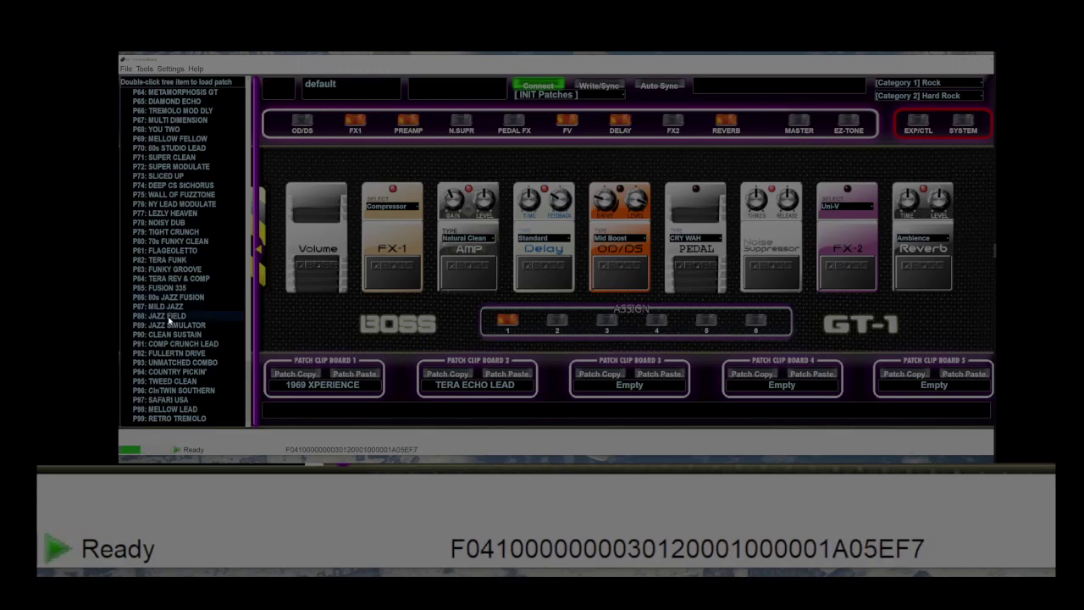
{"action": "double_click", "coordinate": [173, 325]}
{"action": "double_click", "coordinate": [174, 335]}
{"action": "double_click", "coordinate": [174, 345]}
{"action": "double_click", "coordinate": [175, 353]}
{"action": "double_click", "coordinate": [178, 362]}
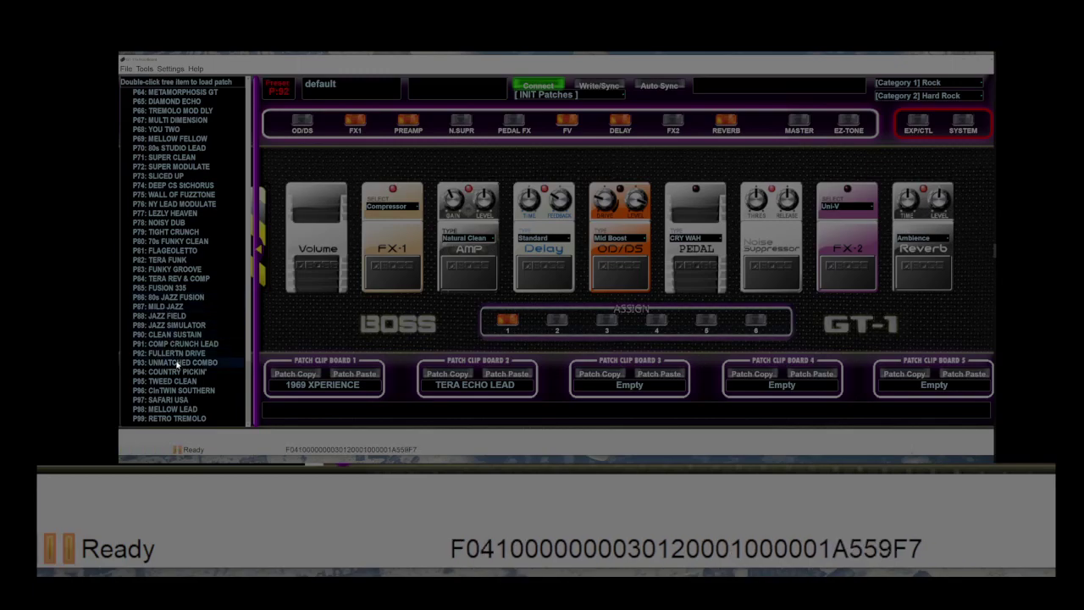
{"action": "double_click", "coordinate": [179, 372]}
{"action": "double_click", "coordinate": [177, 381]}
{"action": "double_click", "coordinate": [178, 391]}
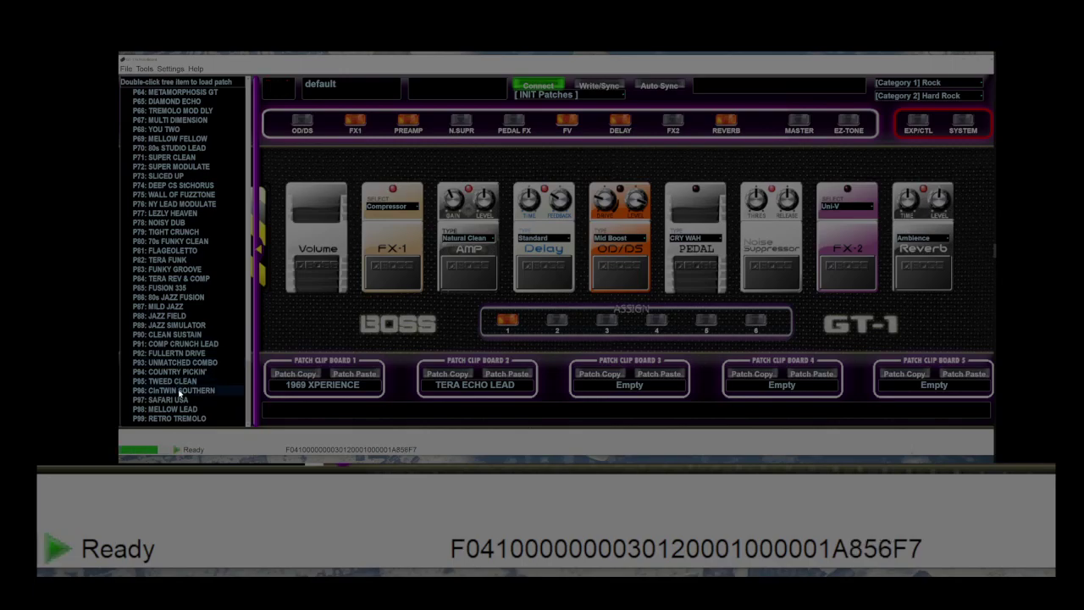
{"action": "double_click", "coordinate": [177, 400]}
{"action": "double_click", "coordinate": [178, 410]}
{"action": "double_click", "coordinate": [180, 419]}
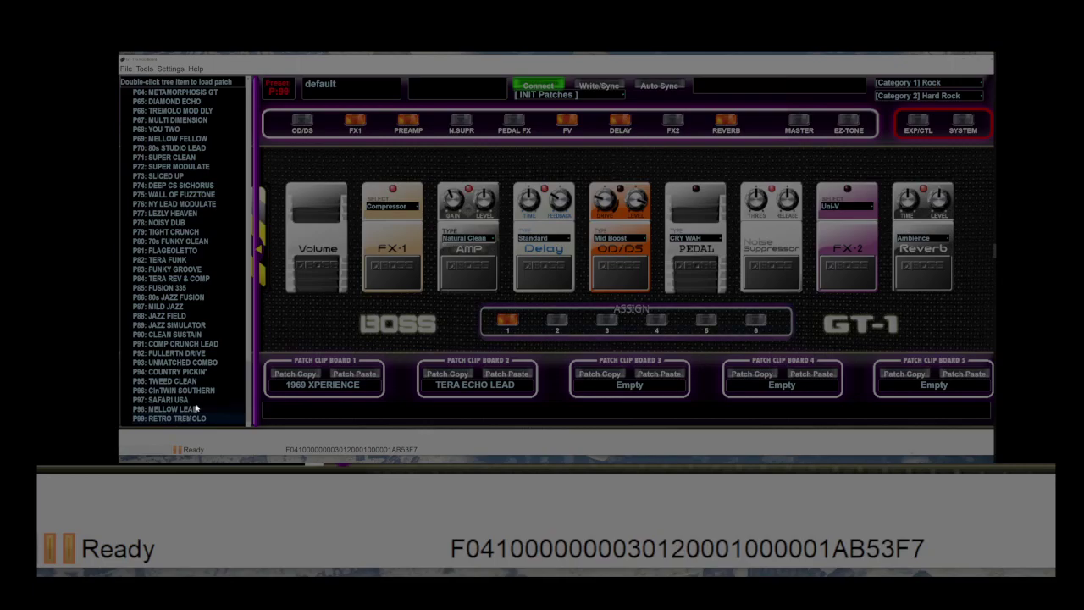
- Toggle the FX-1 pedal off and on repeatedly to view its on/off MIDI messages
{"action": "left_click", "coordinate": [387, 269]}
{"action": "left_click", "coordinate": [387, 269]}
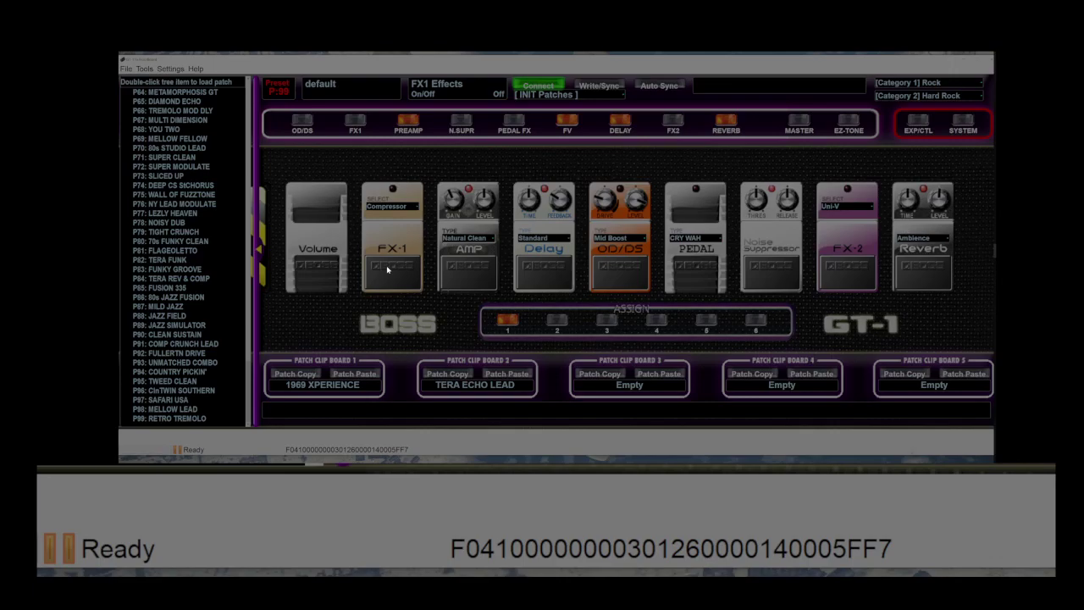
{"action": "left_click", "coordinate": [387, 270]}
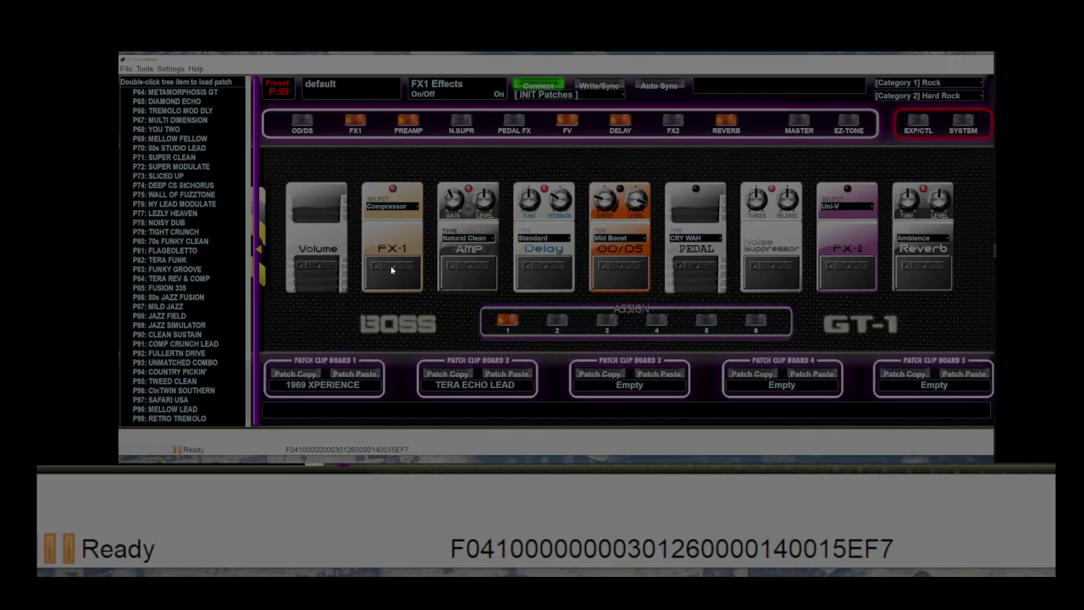
{"action": "left_click", "coordinate": [391, 269]}
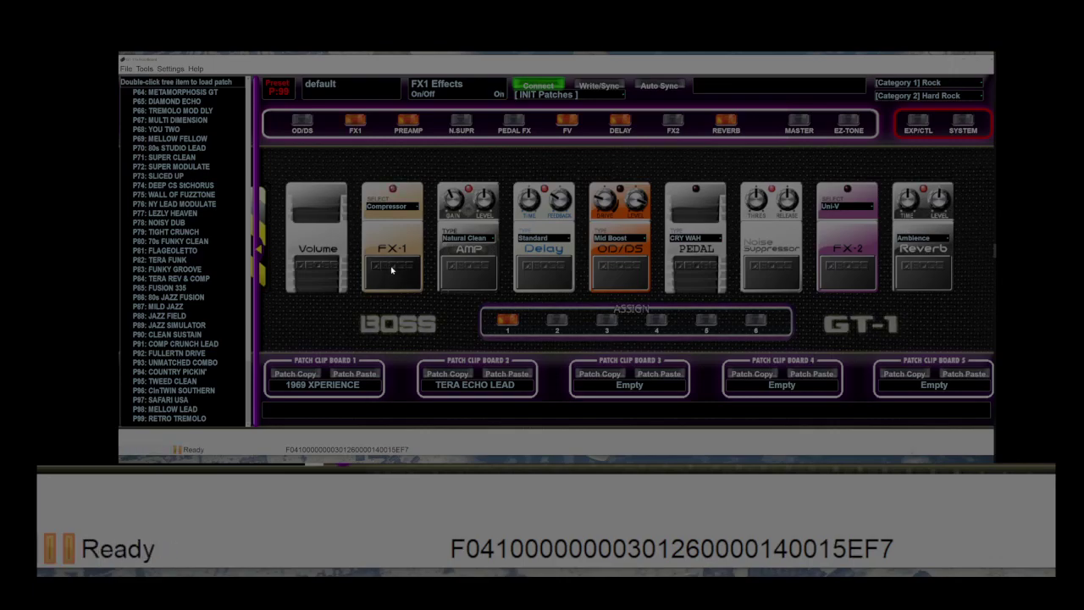
{"action": "left_click", "coordinate": [392, 270]}
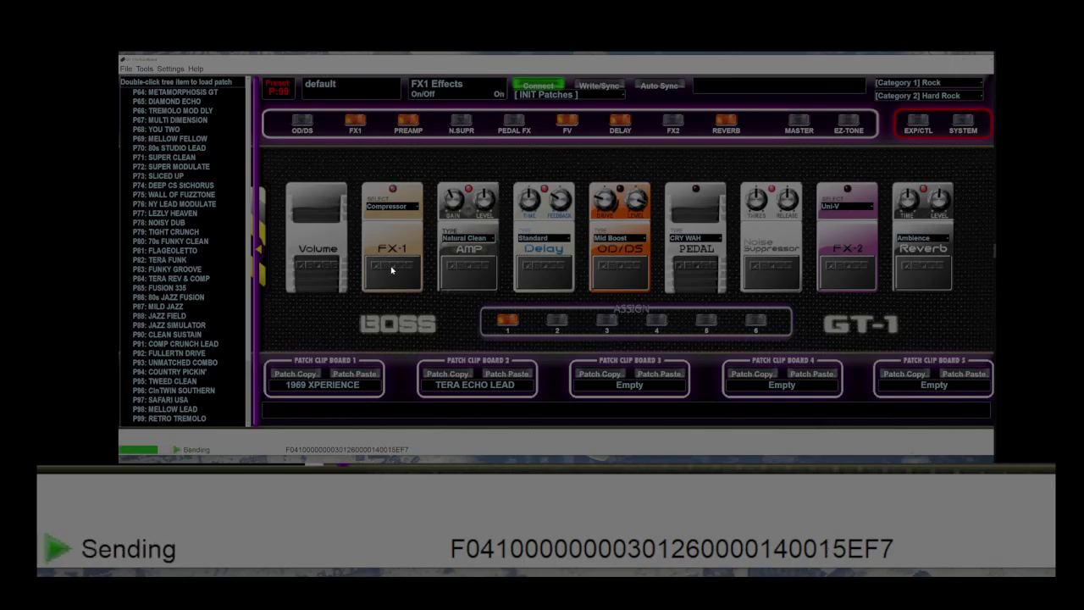
- Switch the AMP and Delay pedals off and back on to view their on/off MIDI messages
{"action": "left_click", "coordinate": [458, 276]}
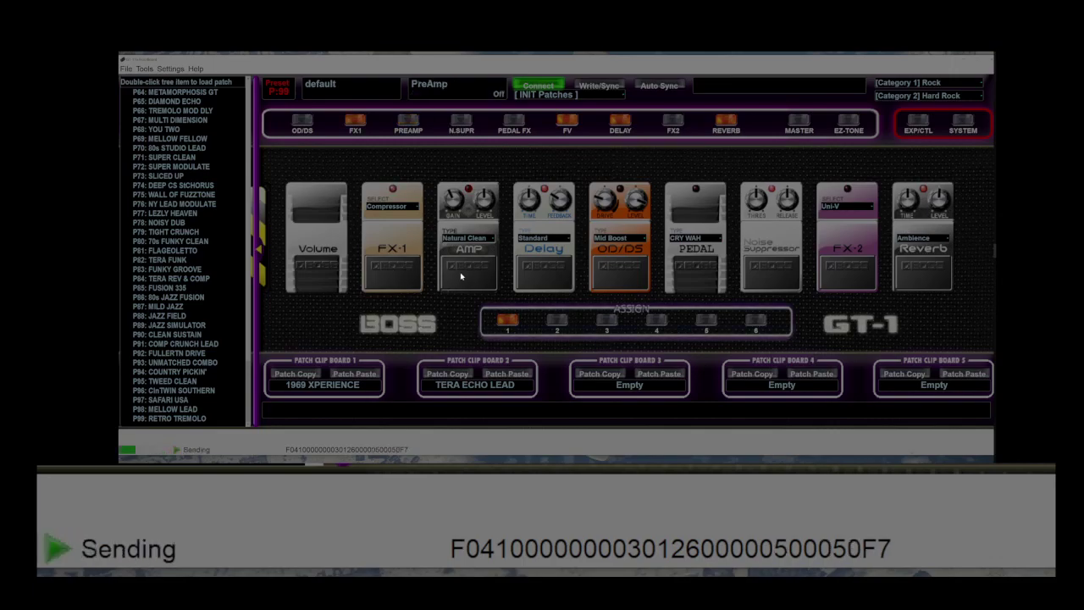
{"action": "left_click", "coordinate": [460, 276]}
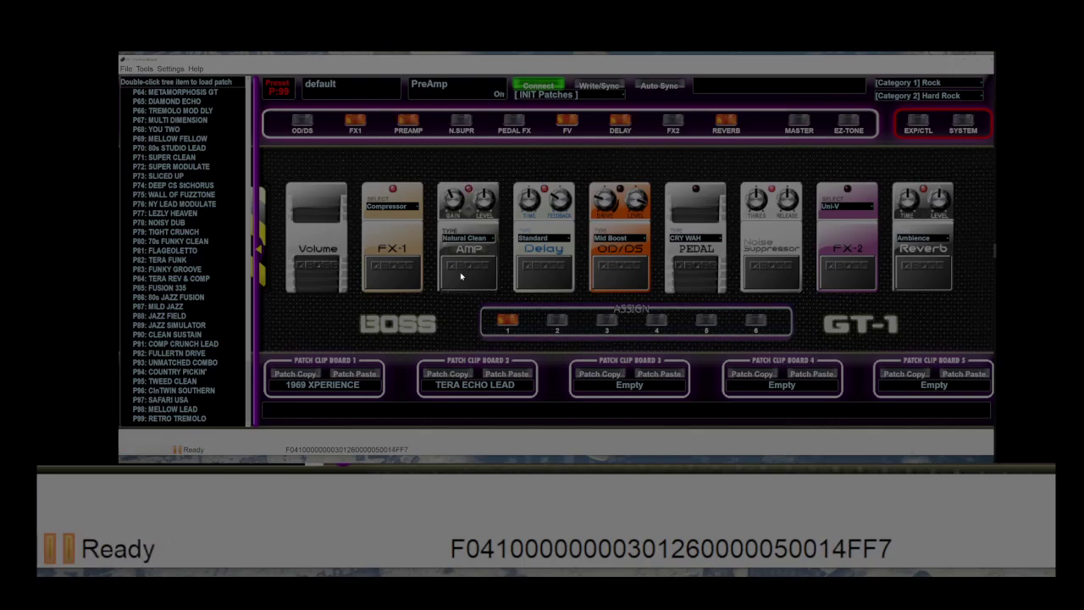
{"action": "left_click", "coordinate": [536, 272]}
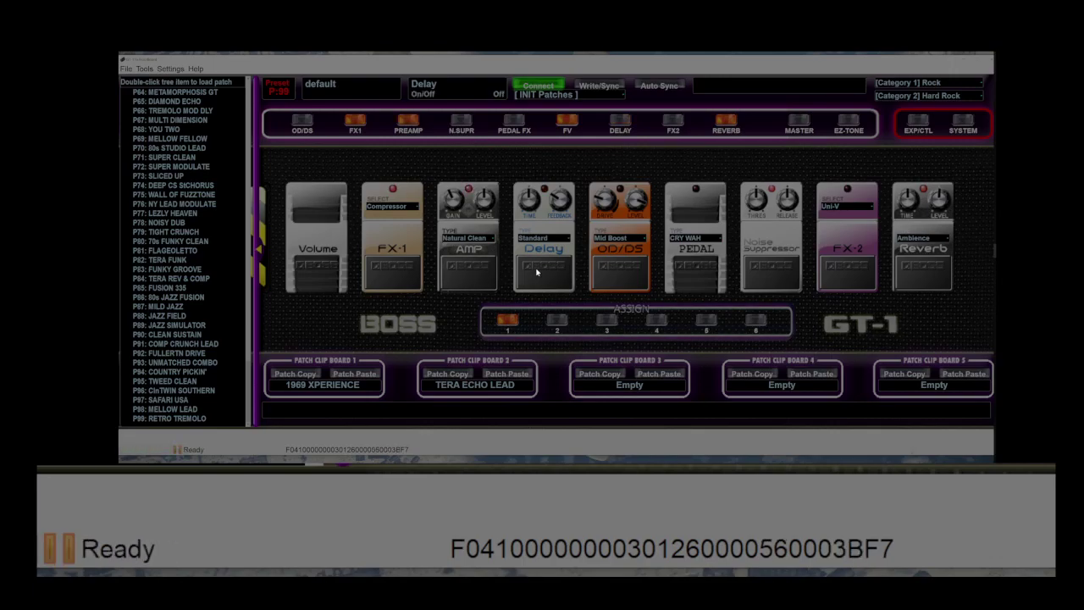
{"action": "left_click", "coordinate": [536, 272]}
{"action": "left_click", "coordinate": [536, 272]}
{"action": "left_click", "coordinate": [536, 272]}
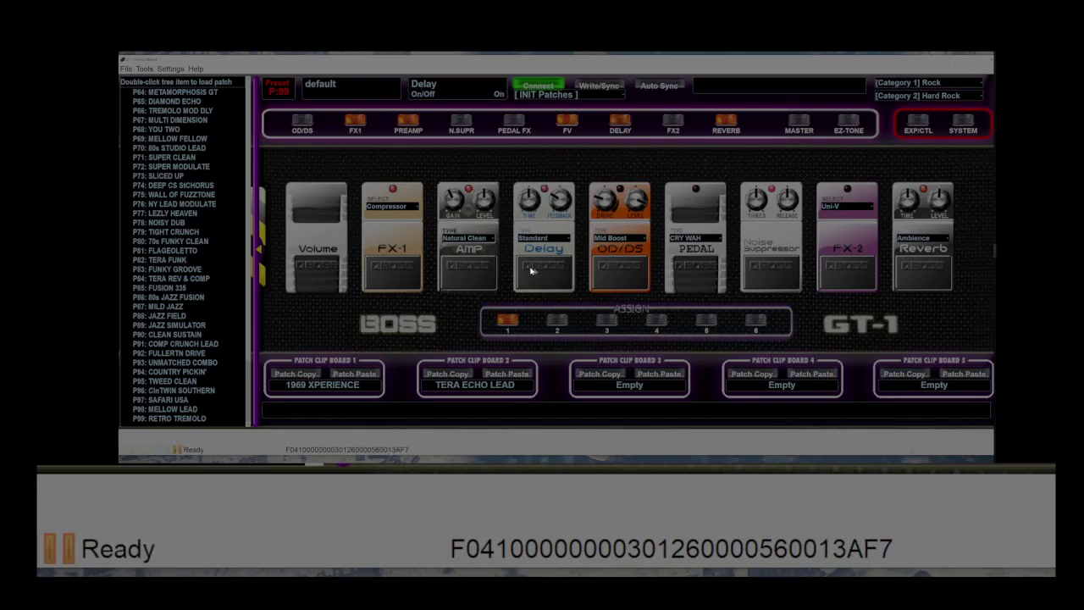
- Toggle the OD/DS pedal on and off repeatedly to view its MIDI messages, leaving it off
{"action": "left_click", "coordinate": [618, 280]}
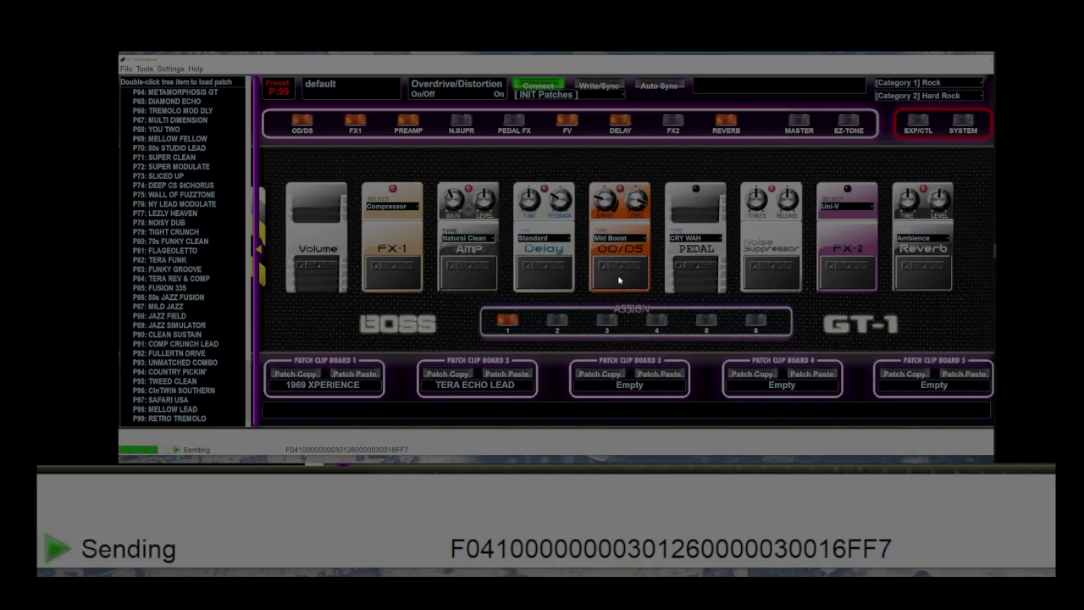
{"action": "left_click", "coordinate": [619, 280]}
{"action": "left_click", "coordinate": [619, 281]}
{"action": "left_click", "coordinate": [619, 280]}
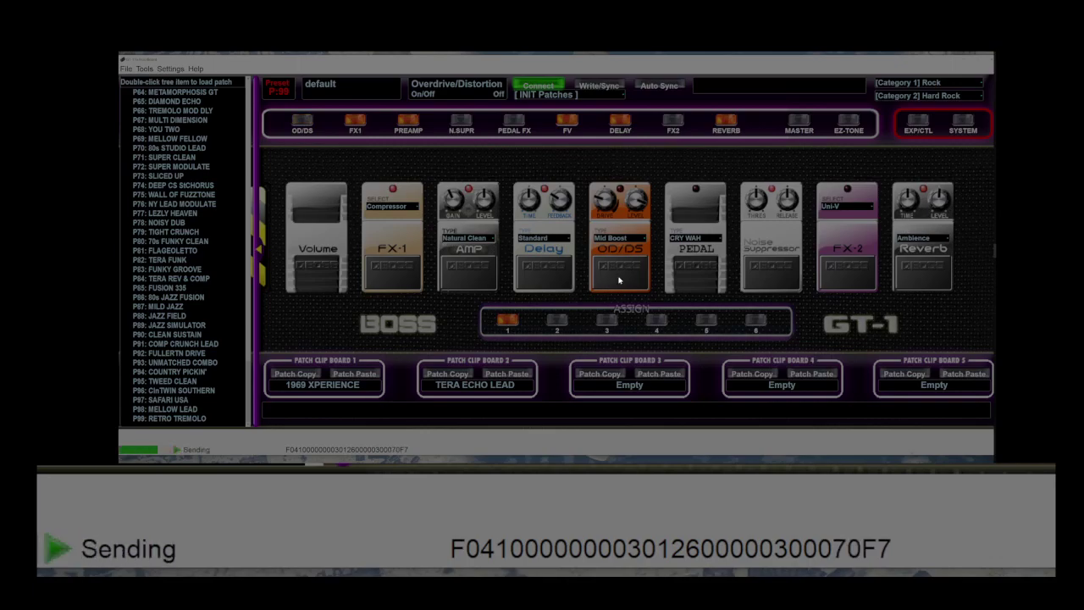
- Toggle the PEDAL FX unit on and off repeatedly to view its MIDI messages, leaving it off
{"action": "left_click", "coordinate": [706, 273]}
{"action": "left_click", "coordinate": [706, 274]}
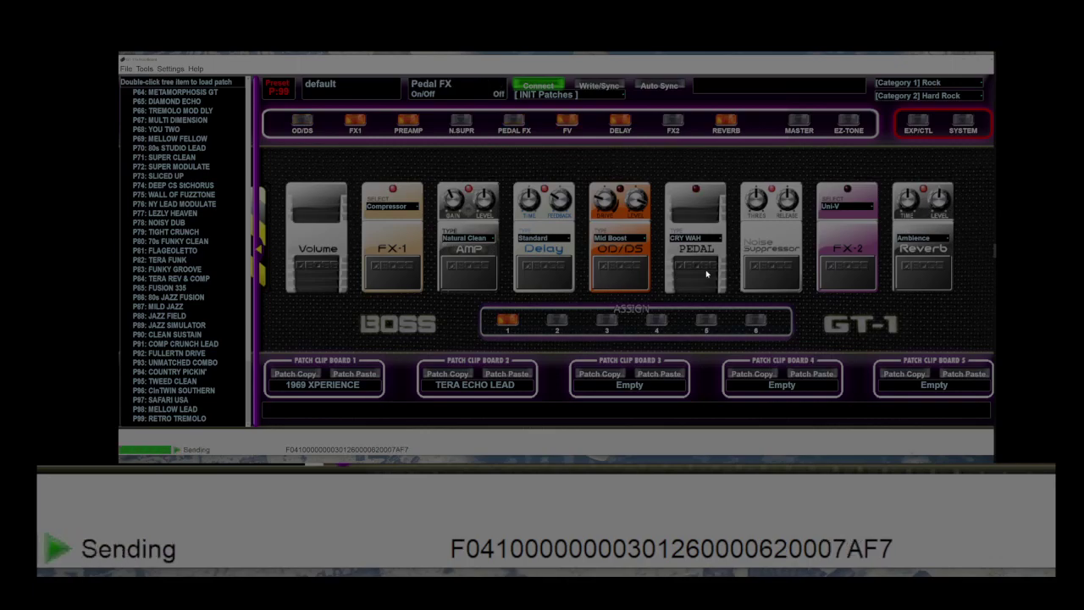
{"action": "left_click", "coordinate": [707, 274]}
{"action": "left_click", "coordinate": [706, 273]}
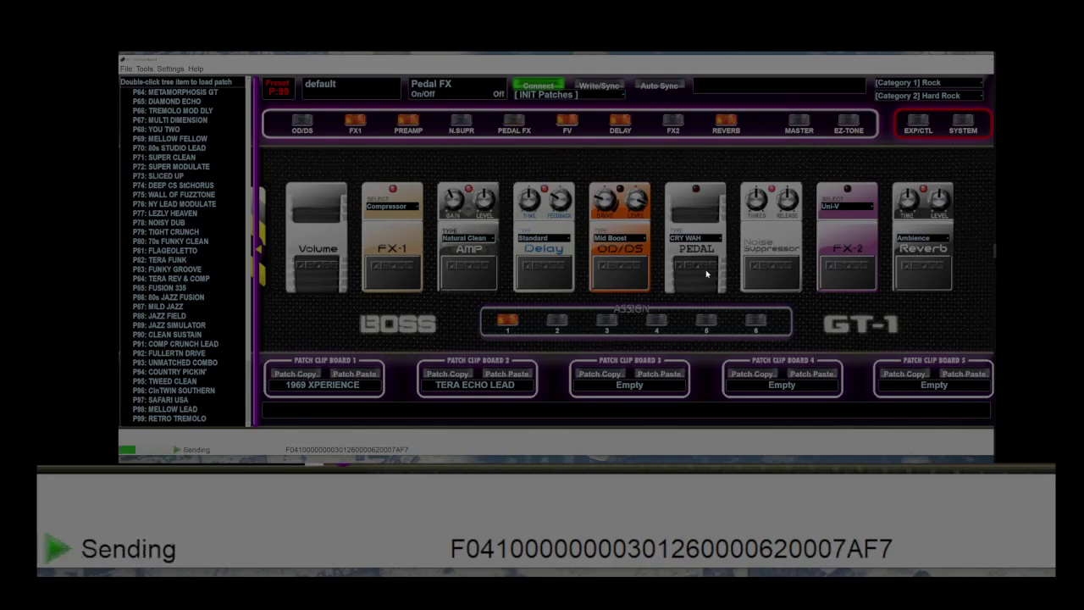
- Toggle the Noise Suppressor on and off repeatedly to view its on/off MIDI messages
{"action": "left_click", "coordinate": [770, 269]}
{"action": "left_click", "coordinate": [770, 269]}
{"action": "left_click", "coordinate": [771, 273]}
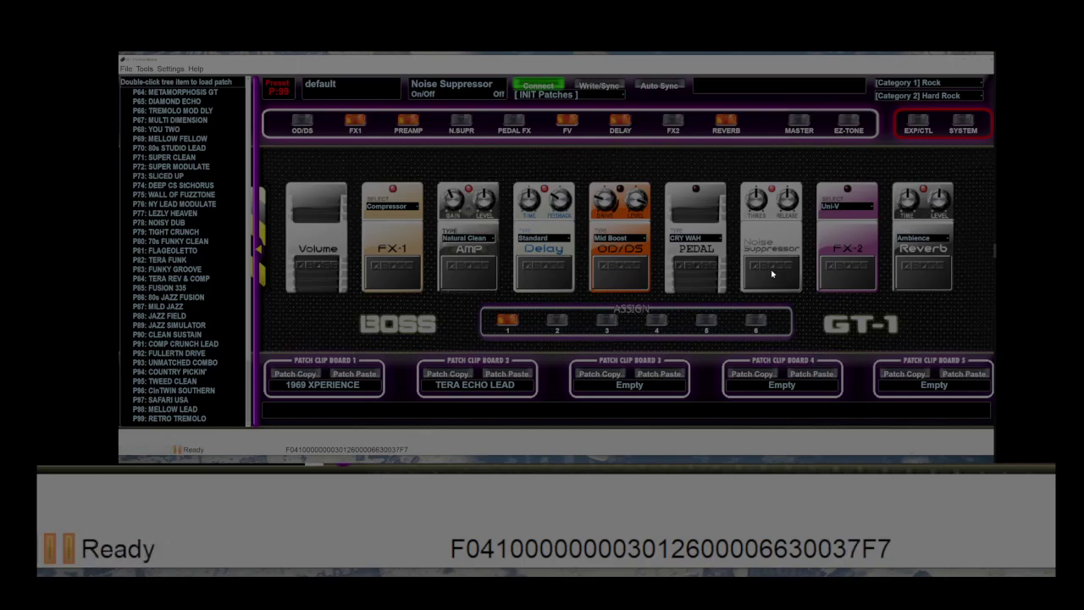
{"action": "left_click", "coordinate": [771, 272]}
{"action": "left_click", "coordinate": [772, 274]}
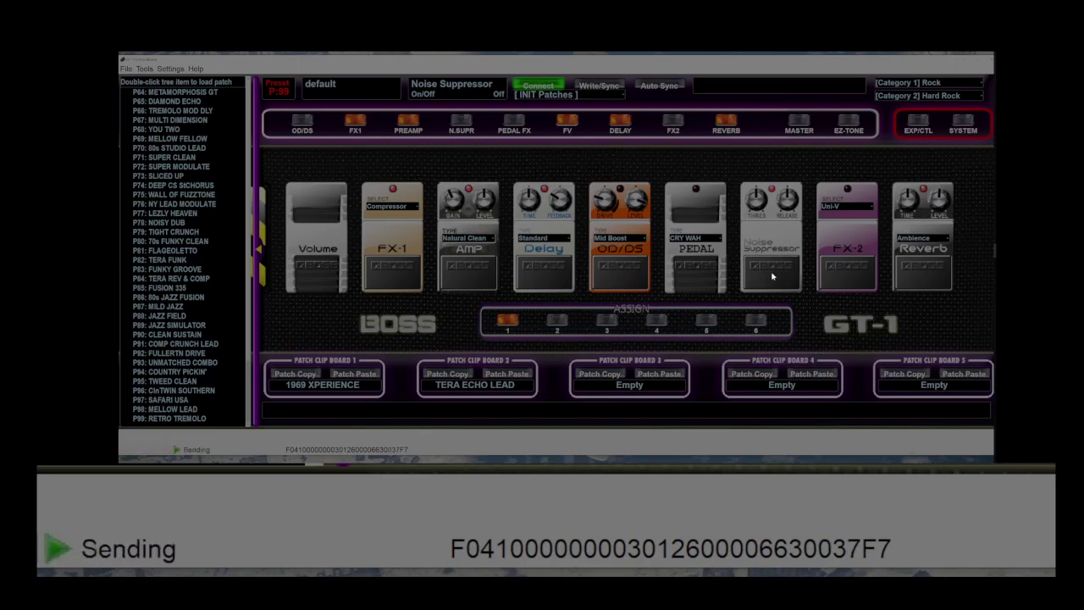
- Toggle the FX-2 pedal on and off repeatedly to view its MIDI messages, leaving it off
{"action": "left_click", "coordinate": [854, 273]}
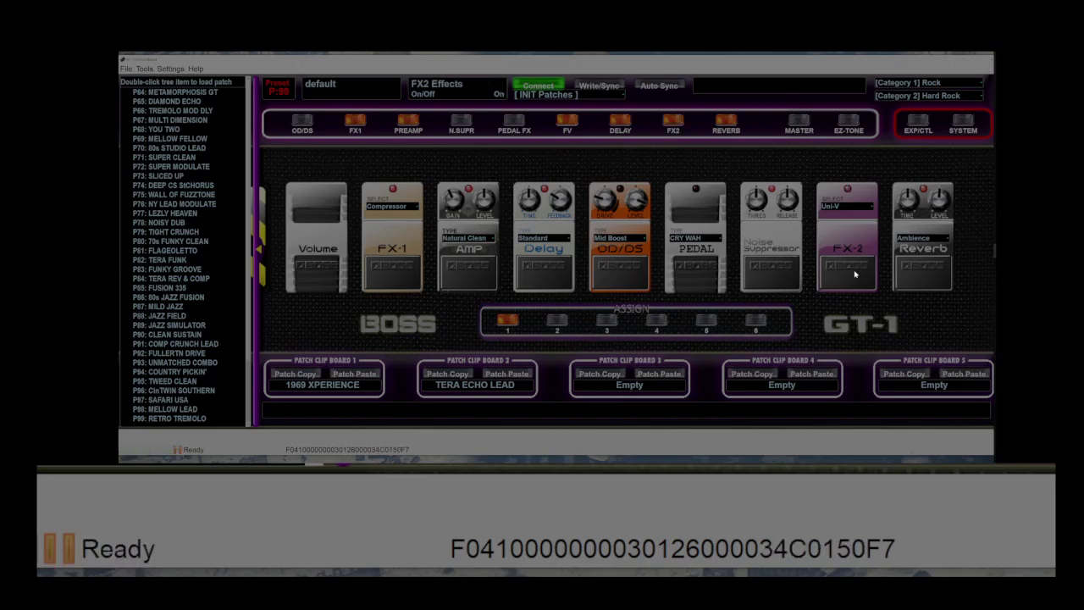
{"action": "left_click", "coordinate": [855, 272]}
{"action": "left_click", "coordinate": [854, 273]}
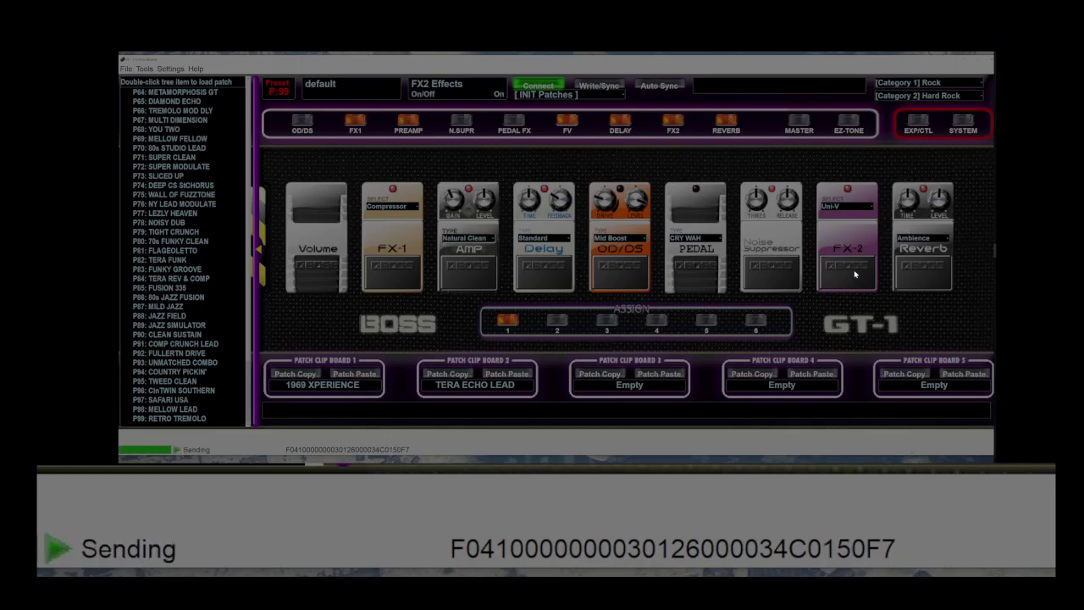
{"action": "left_click", "coordinate": [854, 272]}
- Toggle the Reverb pedal off and on repeatedly to view its MIDI messages, leaving it on
{"action": "left_click", "coordinate": [934, 272]}
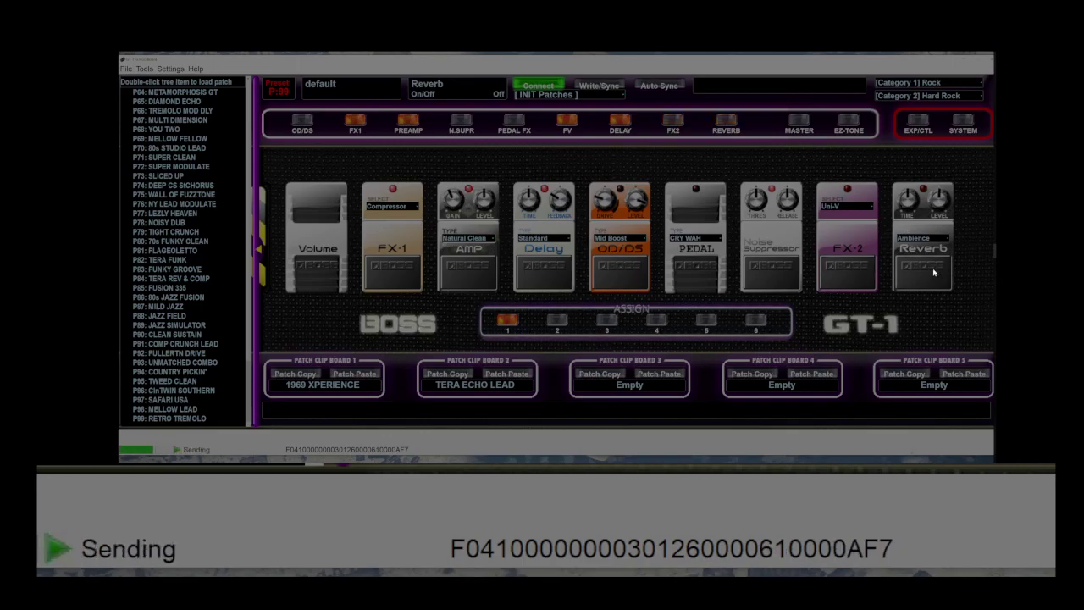
{"action": "left_click", "coordinate": [934, 271]}
{"action": "left_click", "coordinate": [934, 272]}
{"action": "left_click", "coordinate": [934, 272]}
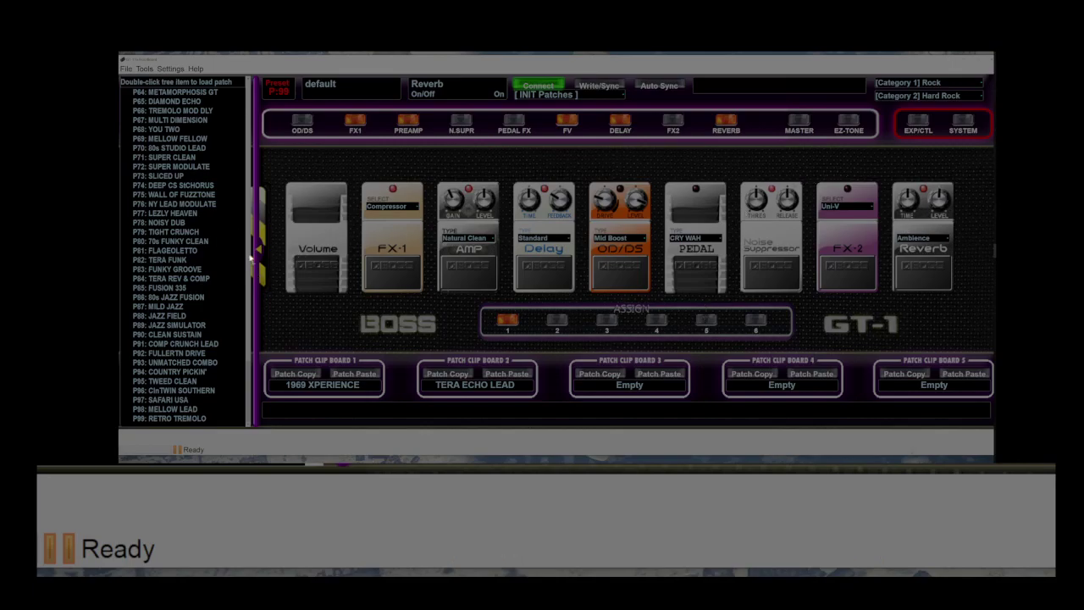
{"action": "scroll", "coordinate": [240, 199], "scroll_direction": "up", "scroll_amount": 2}
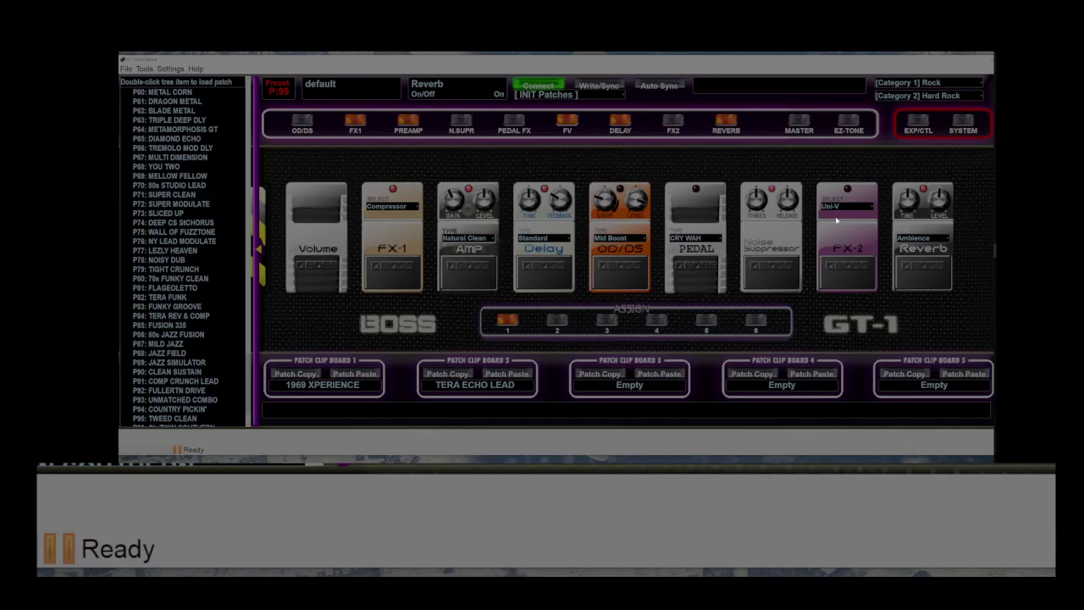
{"action": "key", "text": "alt+Tab"}
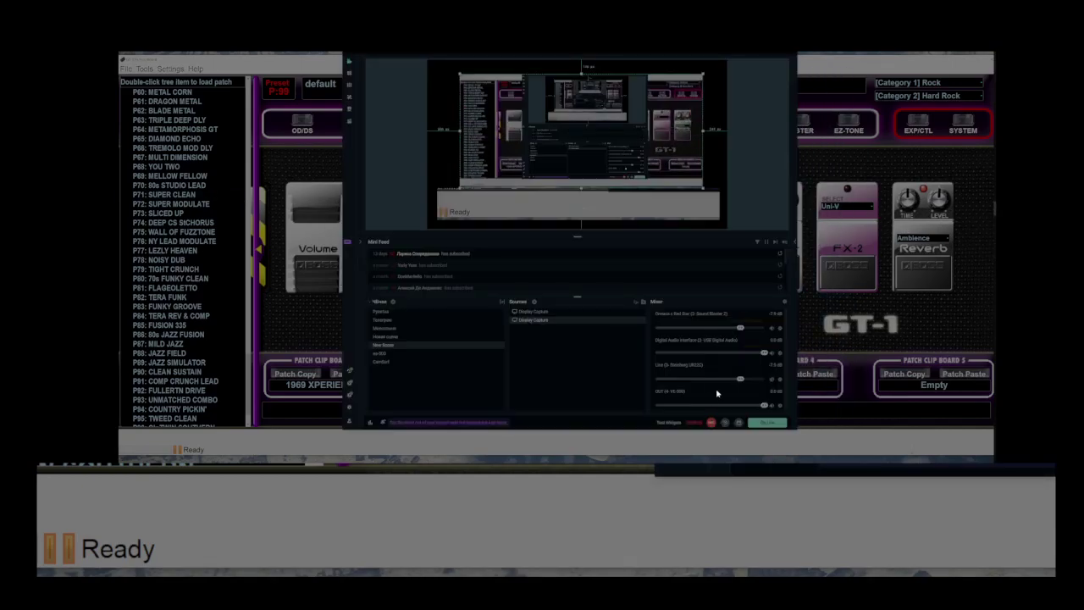